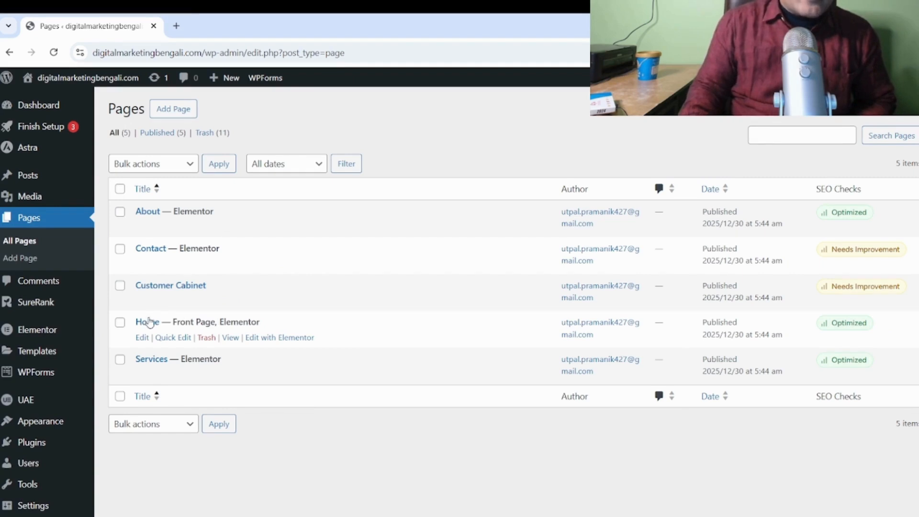
Step: Open the Home page in Elementor and bring up the media library for replacing the hero section's image
left_click(269, 340)
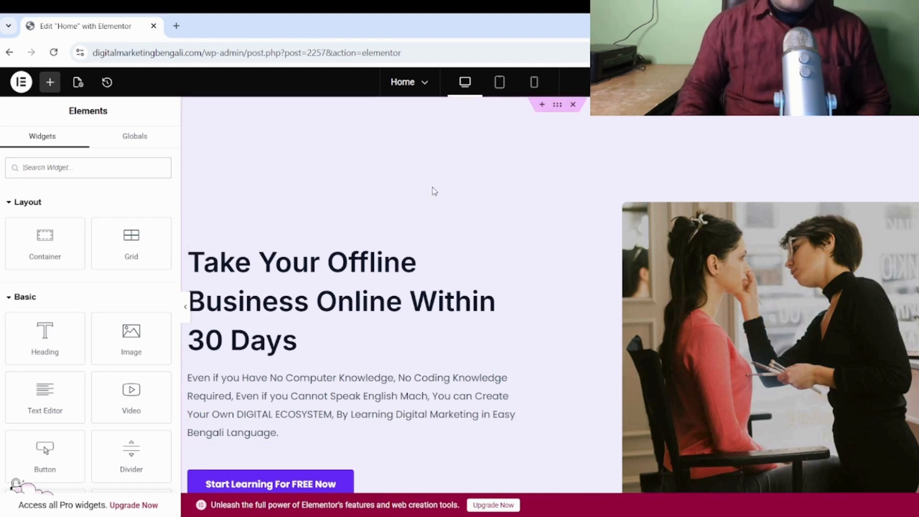
scroll(397, 278, "down", 1)
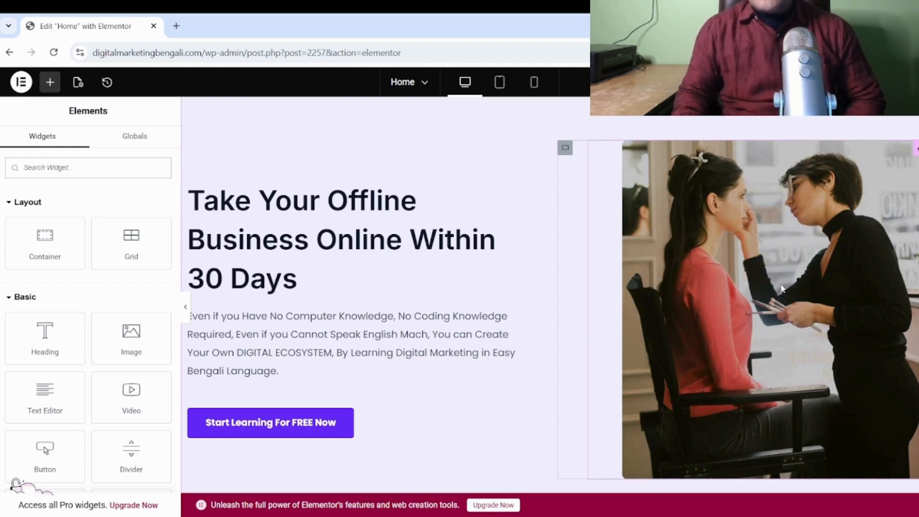
left_click(782, 286)
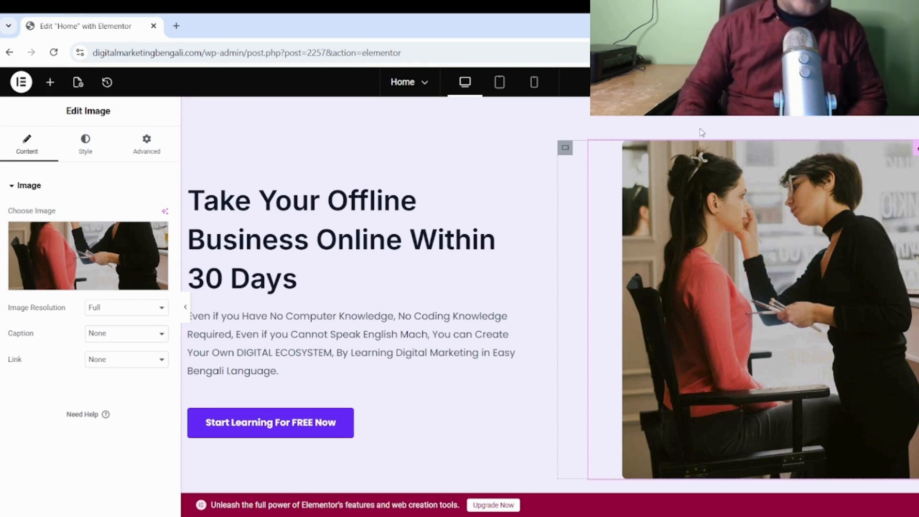
mouse_move(41, 261)
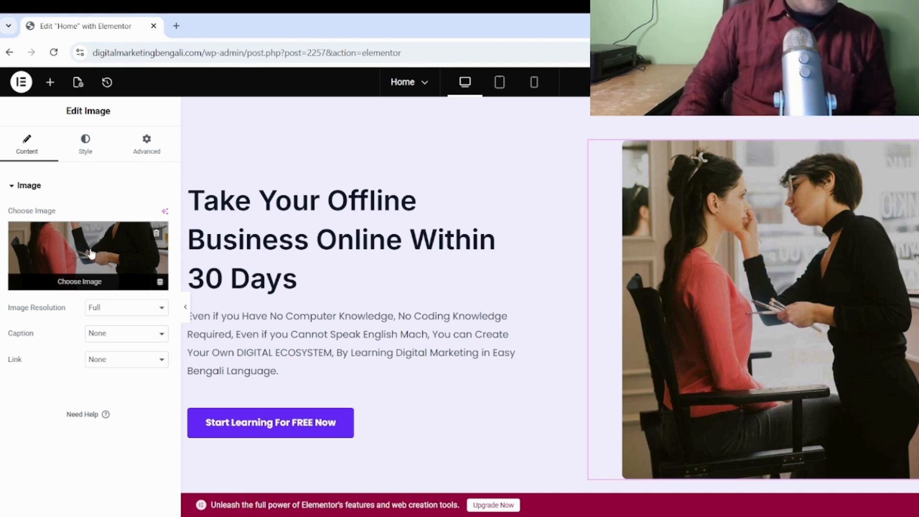
left_click(86, 285)
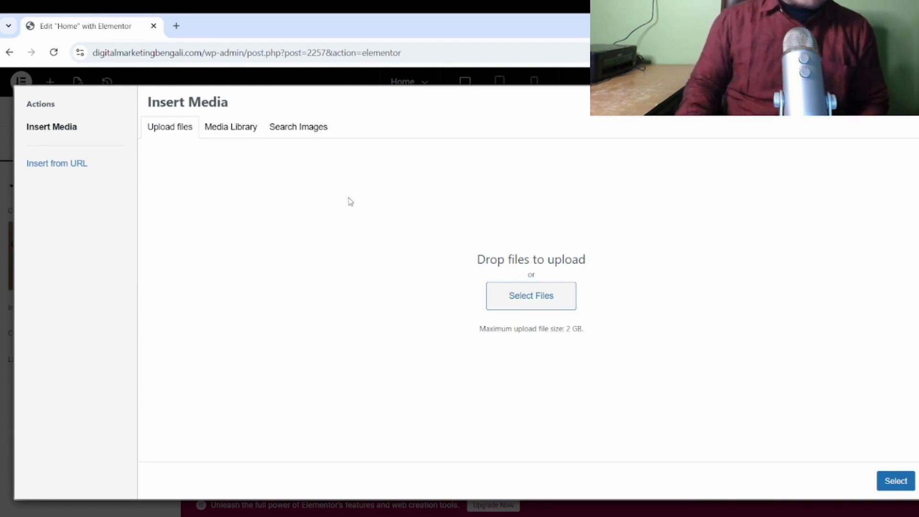
left_click(235, 135)
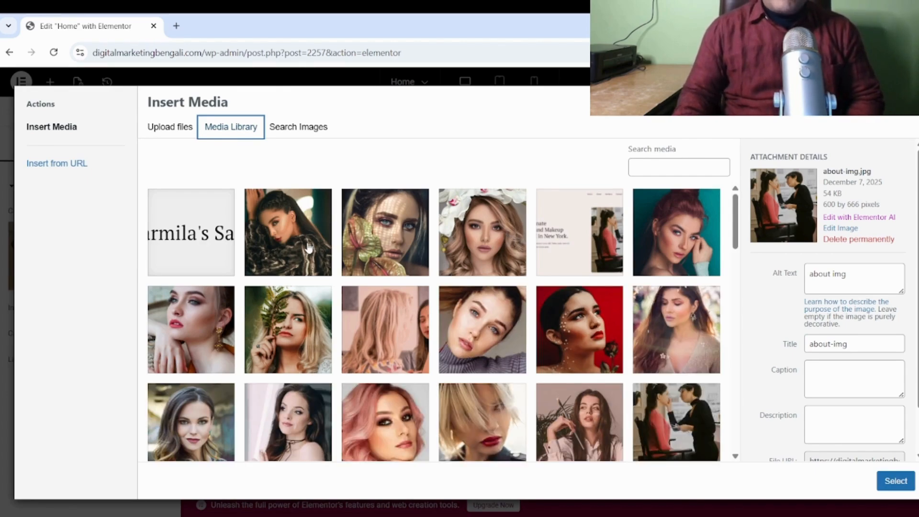
Step: Look through the media library and select the photo of the two women to examine its file details and pixel dimensions
scroll(338, 273, "down", 5)
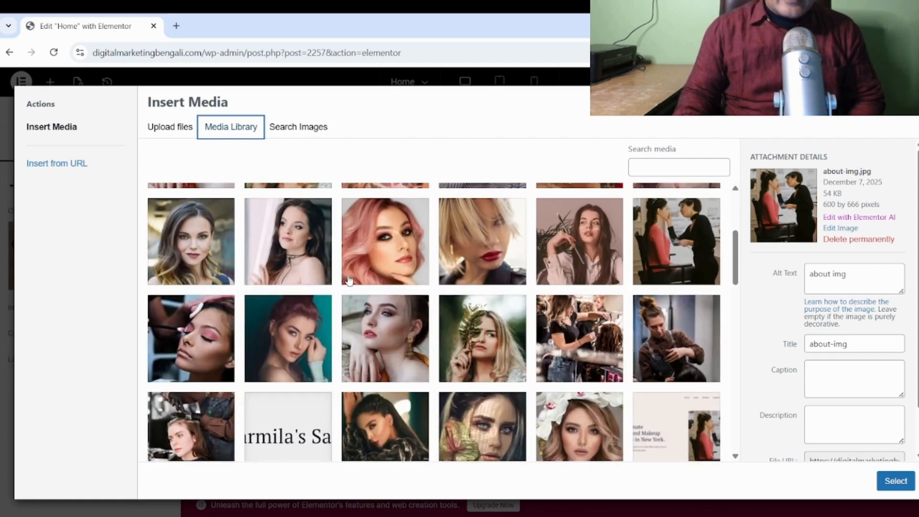
scroll(354, 287, "down", 2)
scroll(362, 288, "down", 3)
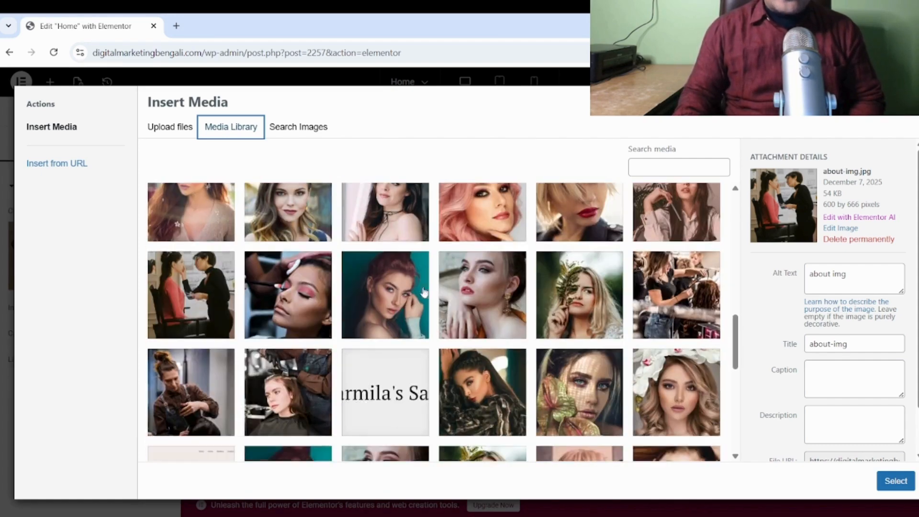
scroll(479, 286, "down", 4)
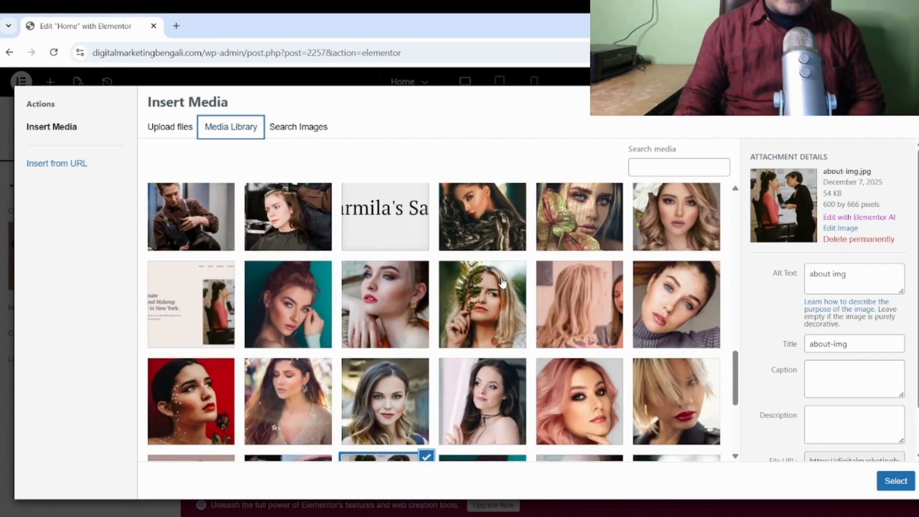
scroll(502, 282, "down", 5)
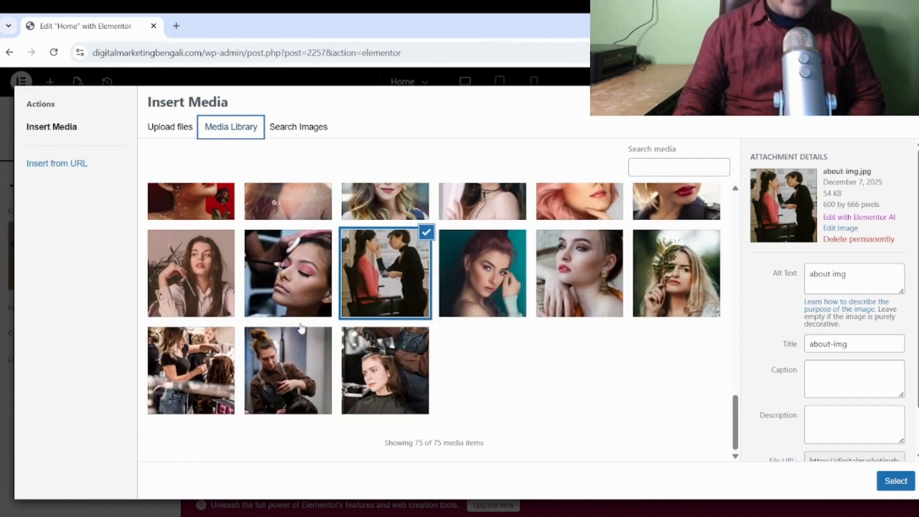
scroll(302, 316, "up", 8)
scroll(304, 296, "down", 3)
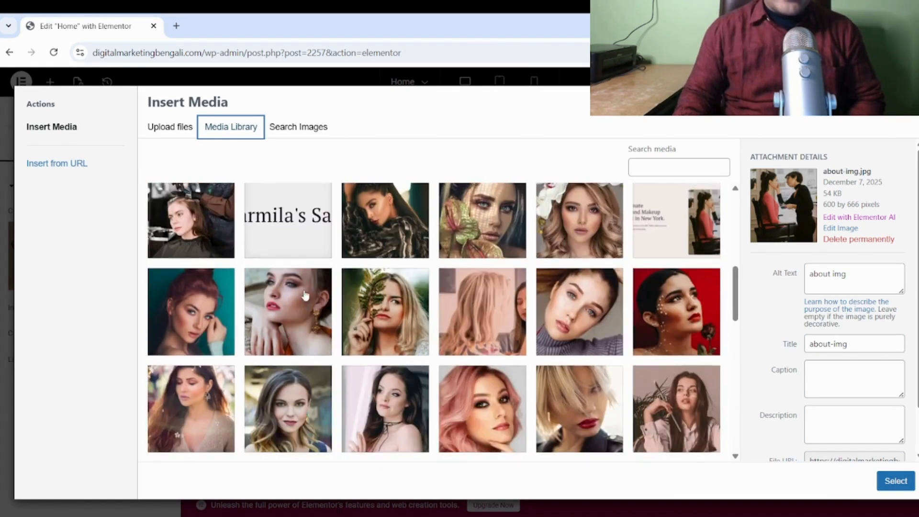
scroll(311, 282, "up", 3)
scroll(312, 268, "down", 3)
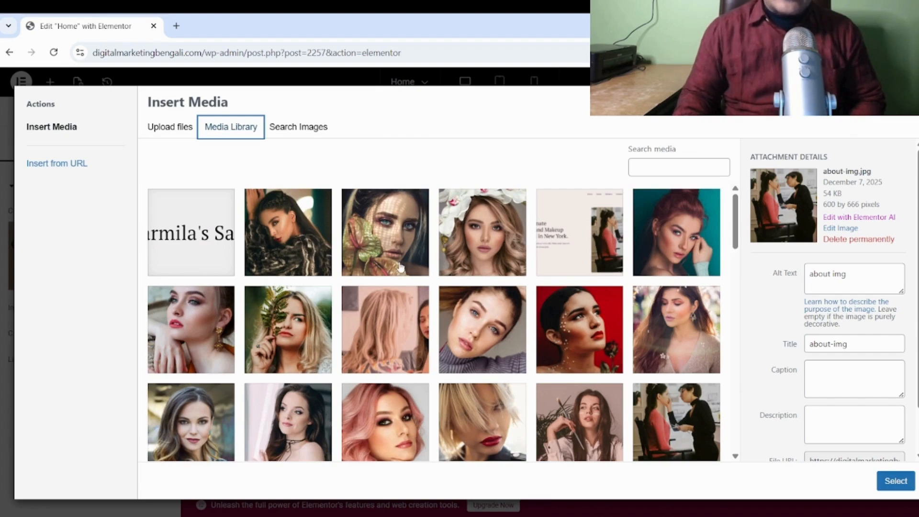
scroll(395, 270, "up", 2)
scroll(395, 270, "down", 5)
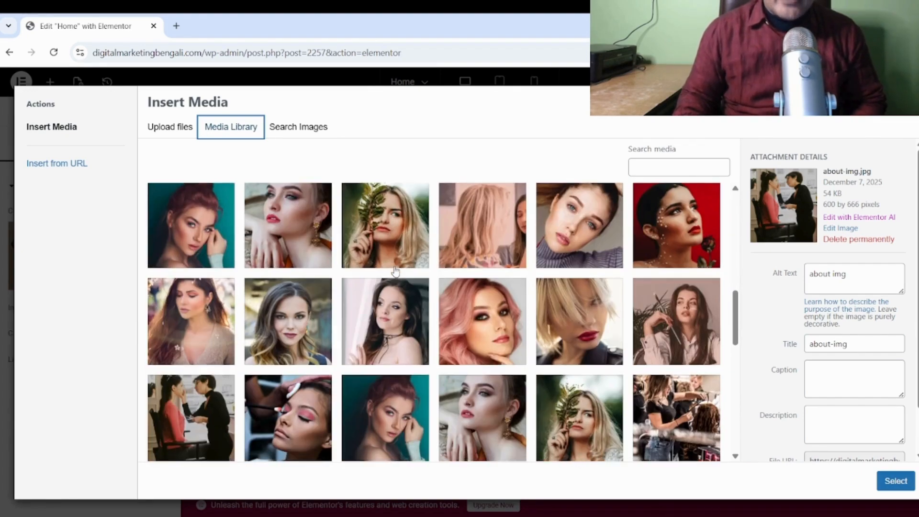
scroll(388, 267, "up", 3)
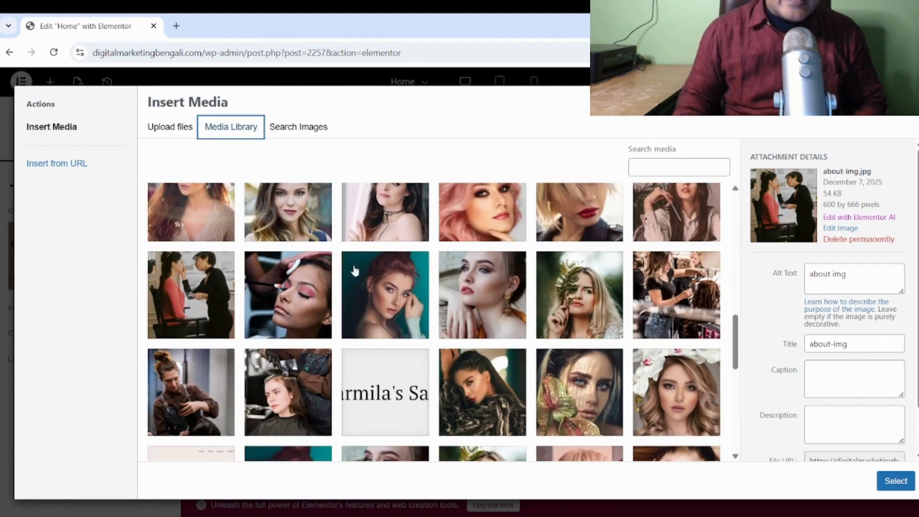
left_click(183, 297)
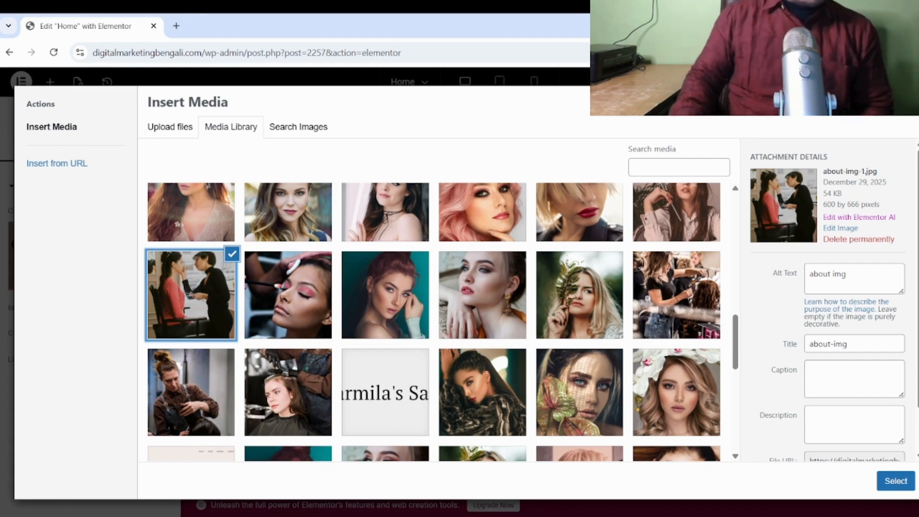
Step: Switch to Canva by opening canva.com/templates in a new browser tab
left_click(176, 26)
type("canva.com/templates")
key("Return")
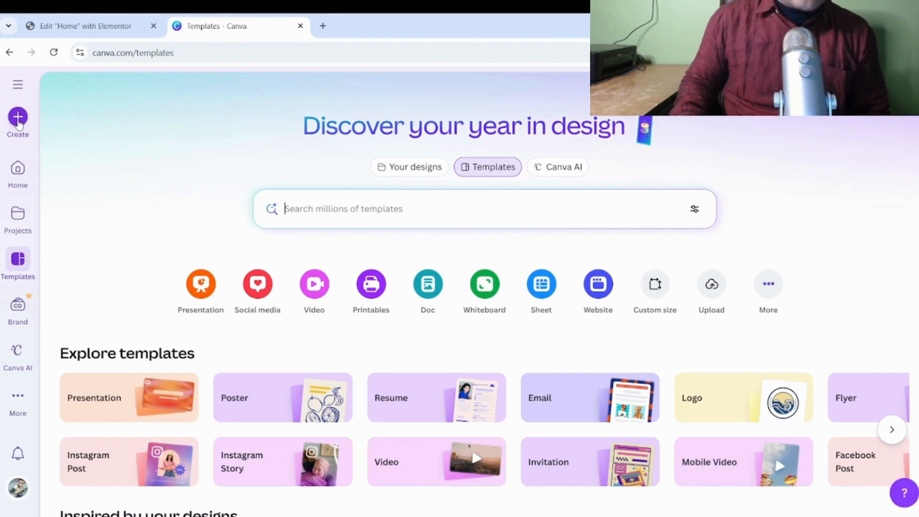
Step: Create a new custom-size design with a width of 600 px and a height of 666 px
left_click(18, 118)
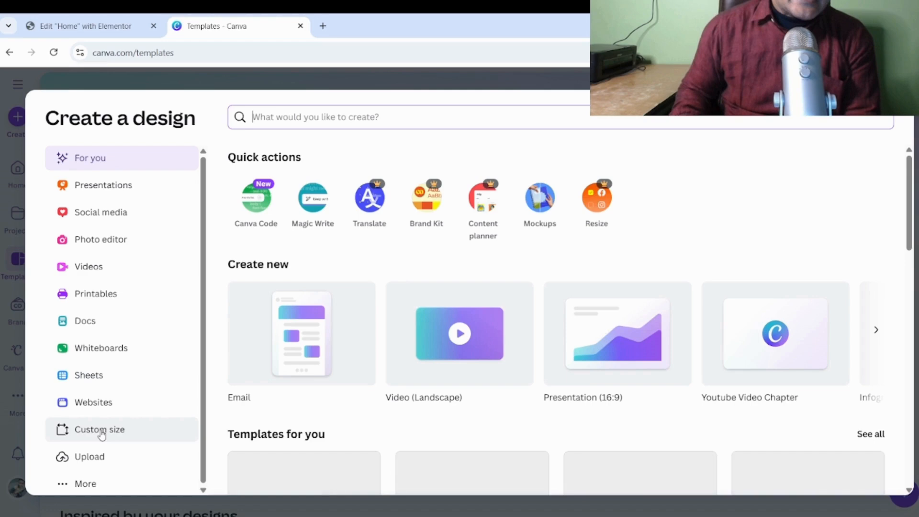
left_click(101, 431)
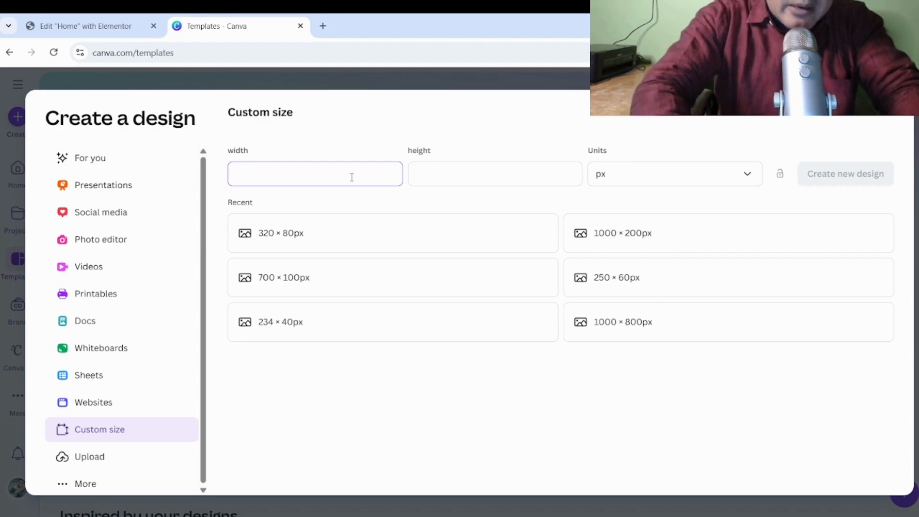
type("6")
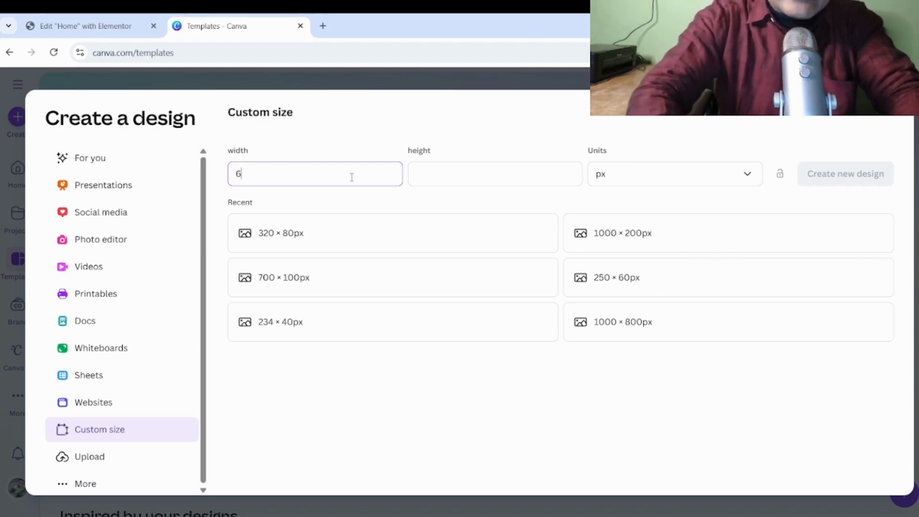
type("00")
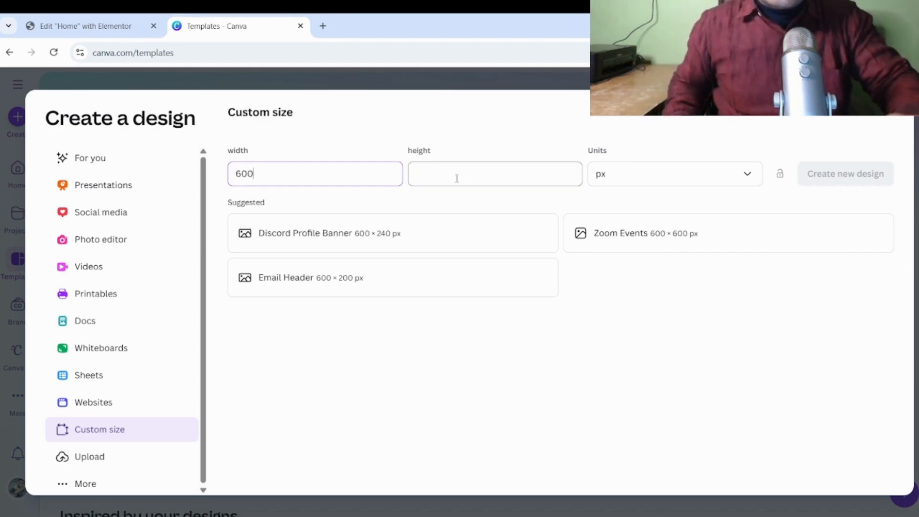
left_click(475, 177)
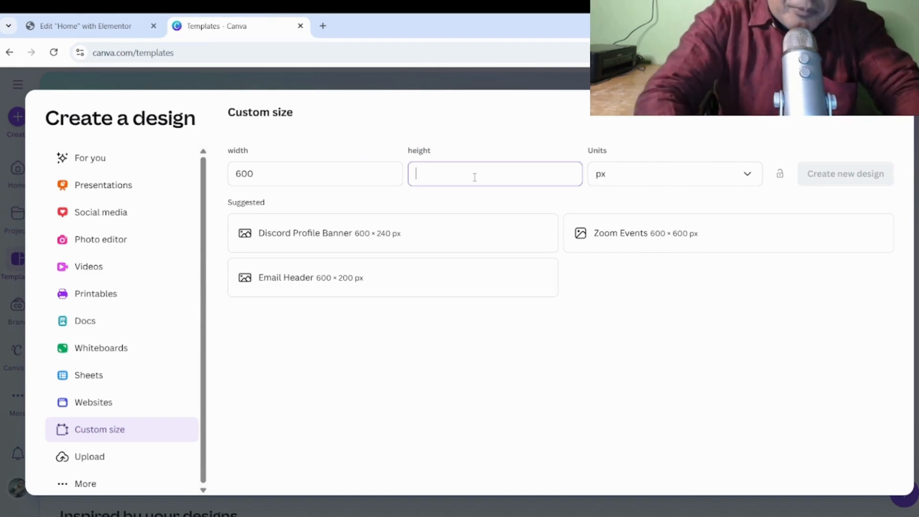
type("666")
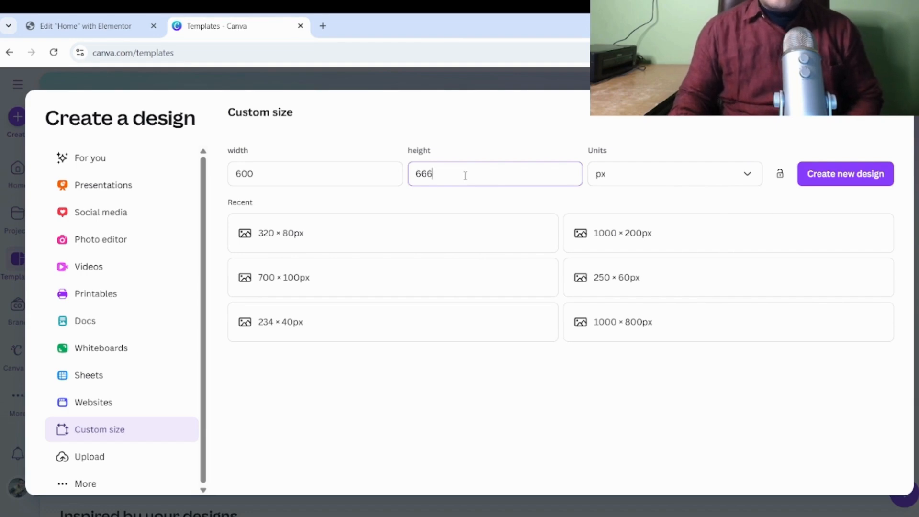
left_click(840, 177)
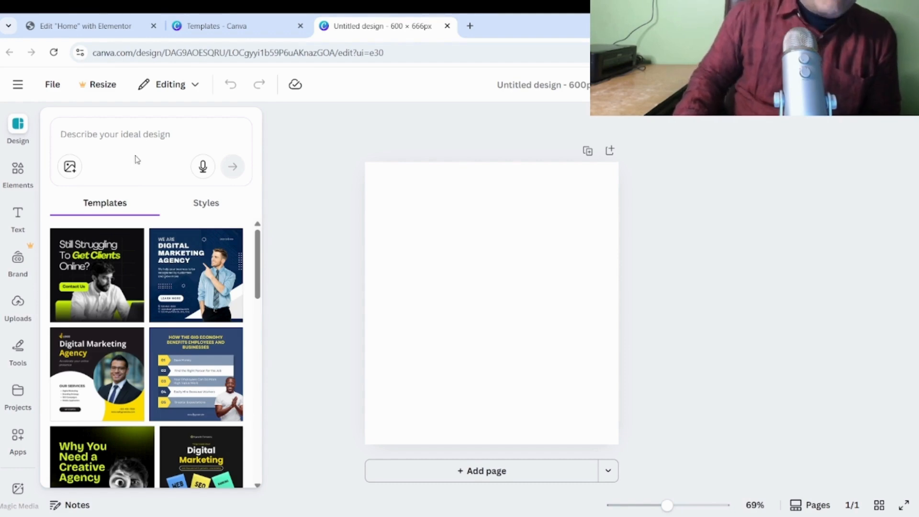
Step: Search the design templates for "businessman making money using computer"
left_click(20, 138)
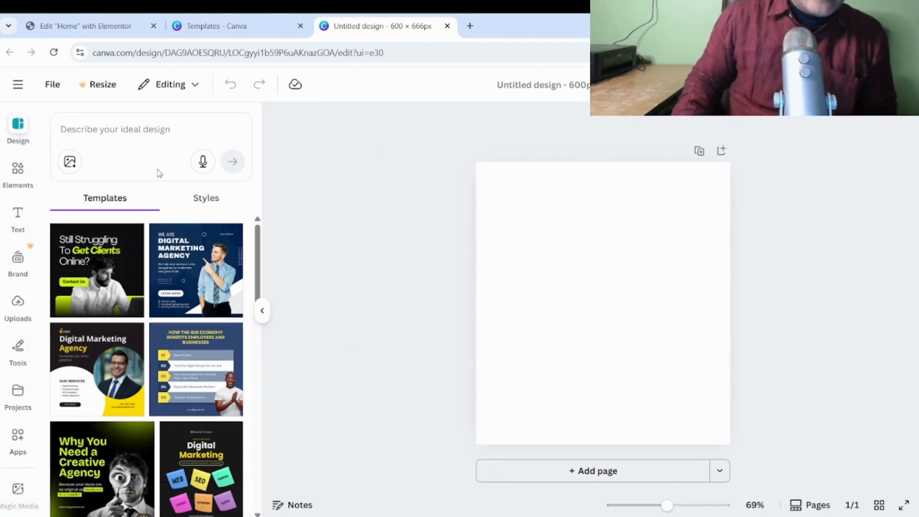
left_click(155, 135)
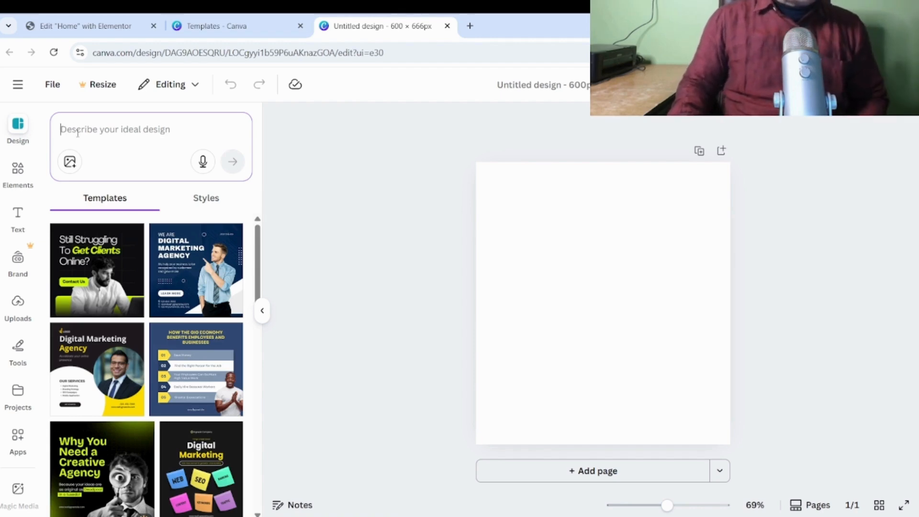
type("businessman making money using computer")
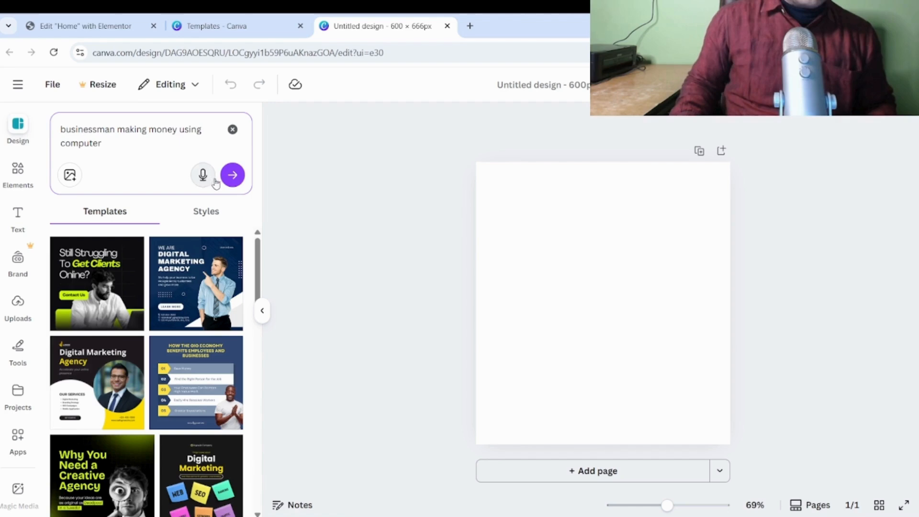
left_click(232, 176)
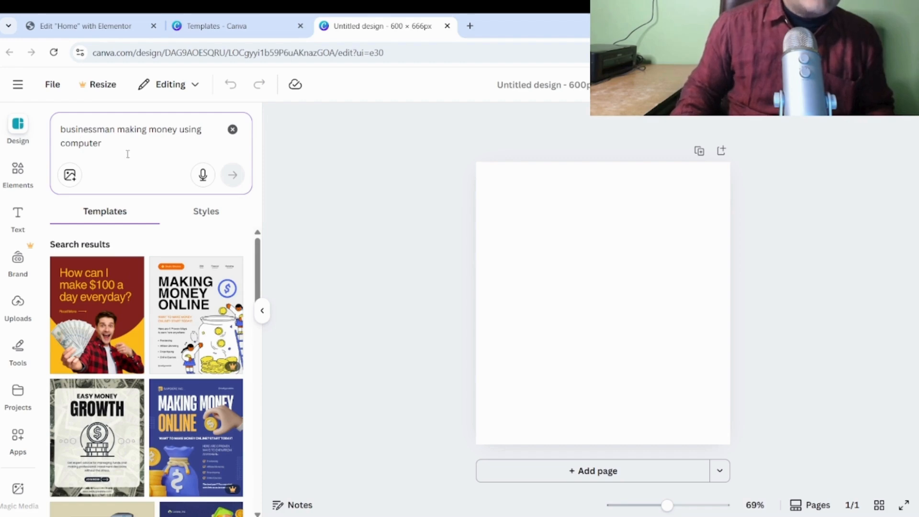
Step: Browse the template results for a businessman design and apply the yellow "Easy Money Growth" template to the blank page
scroll(123, 335, "down", 4)
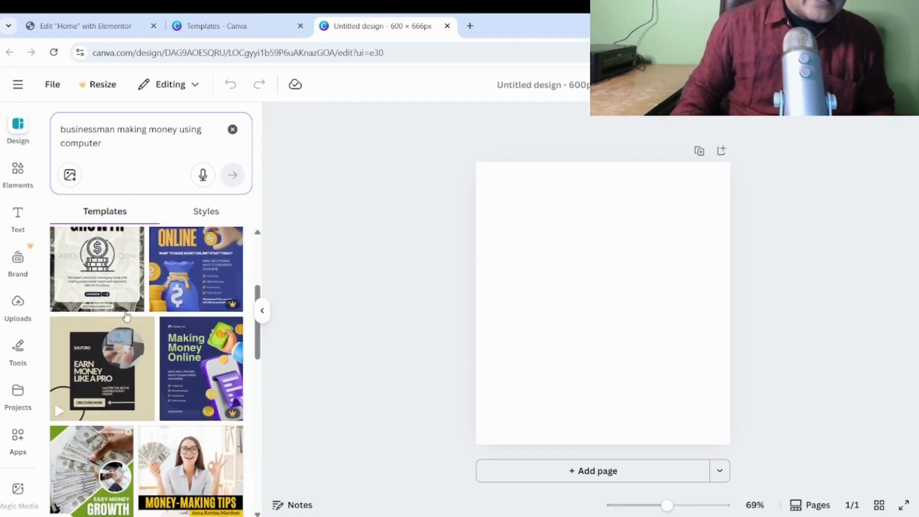
scroll(122, 347, "down", 1)
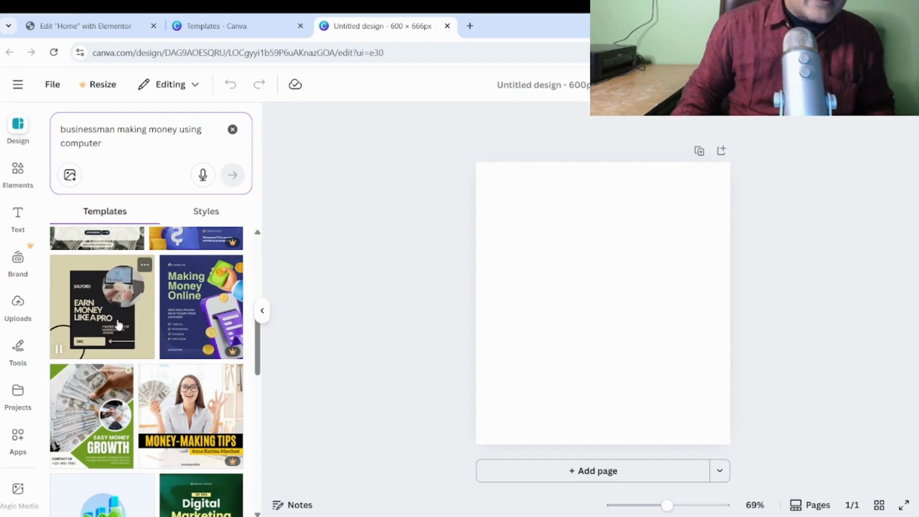
scroll(119, 323, "down", 4)
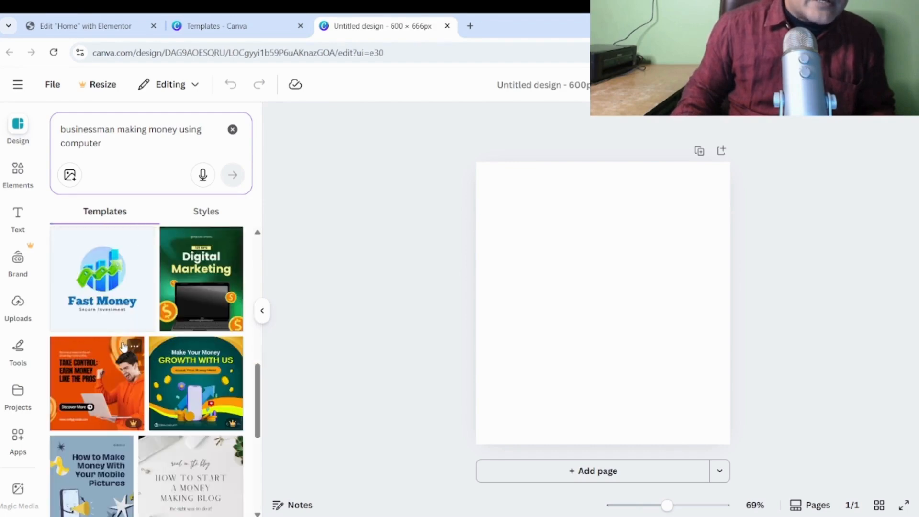
scroll(123, 346, "down", 1)
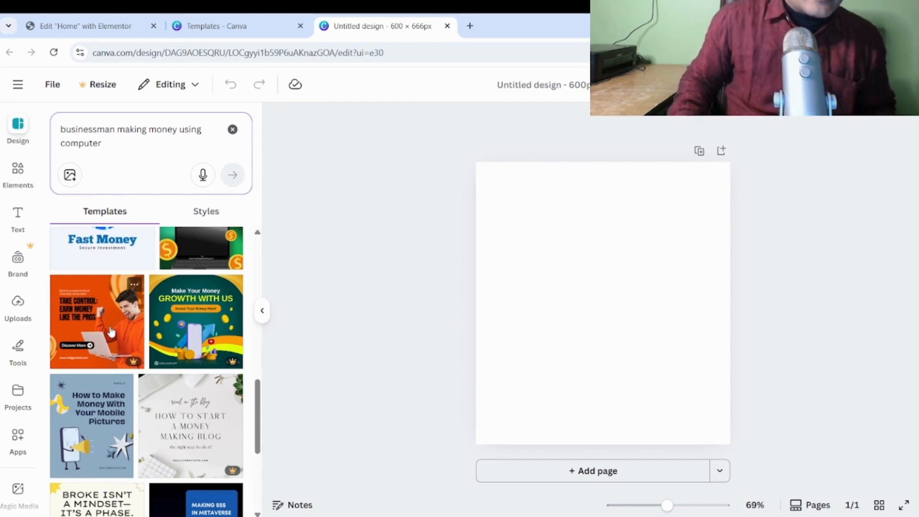
scroll(111, 331, "down", 6)
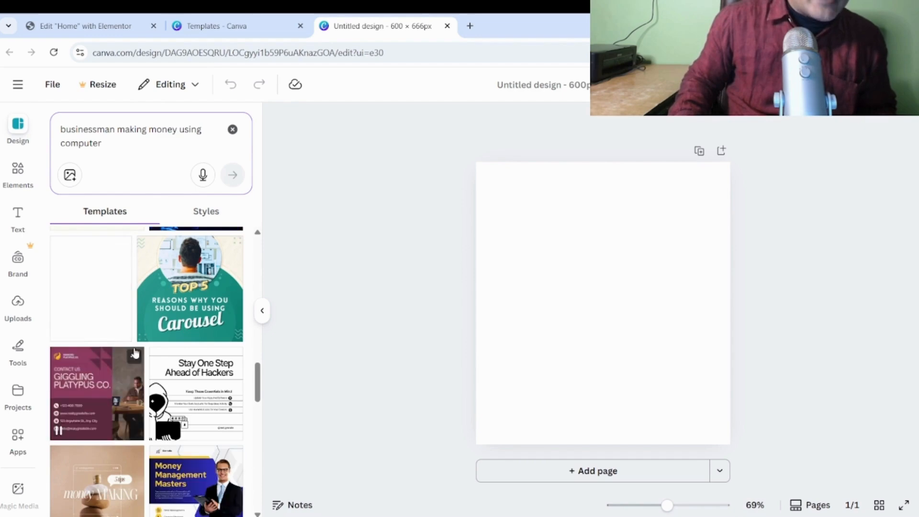
scroll(194, 322, "down", 2)
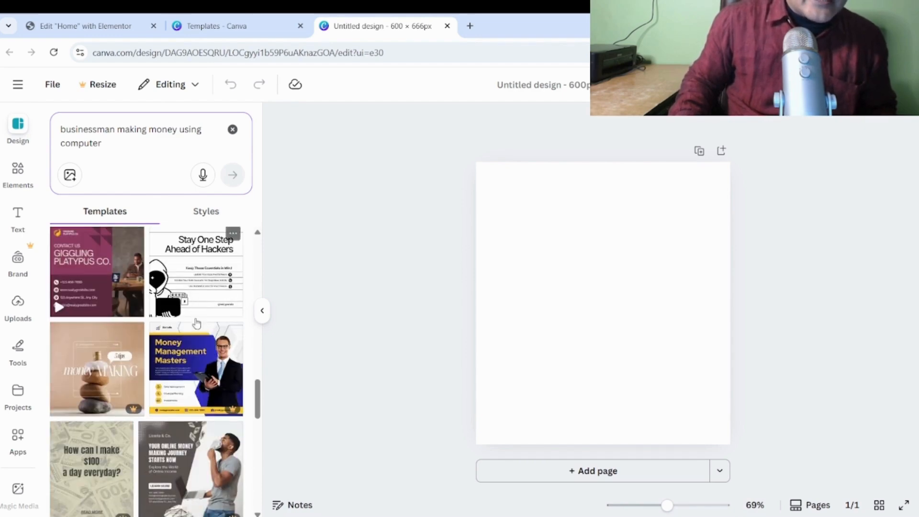
scroll(196, 380, "down", 2)
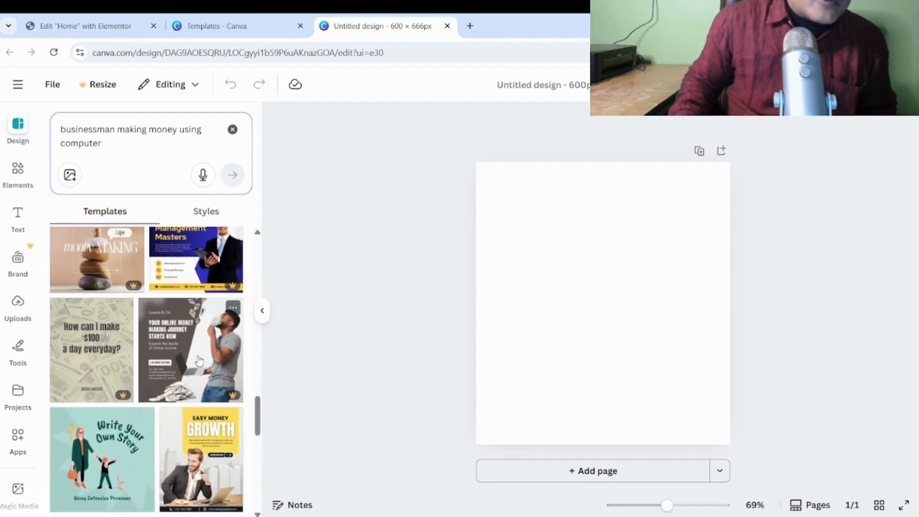
scroll(120, 397, "down", 2)
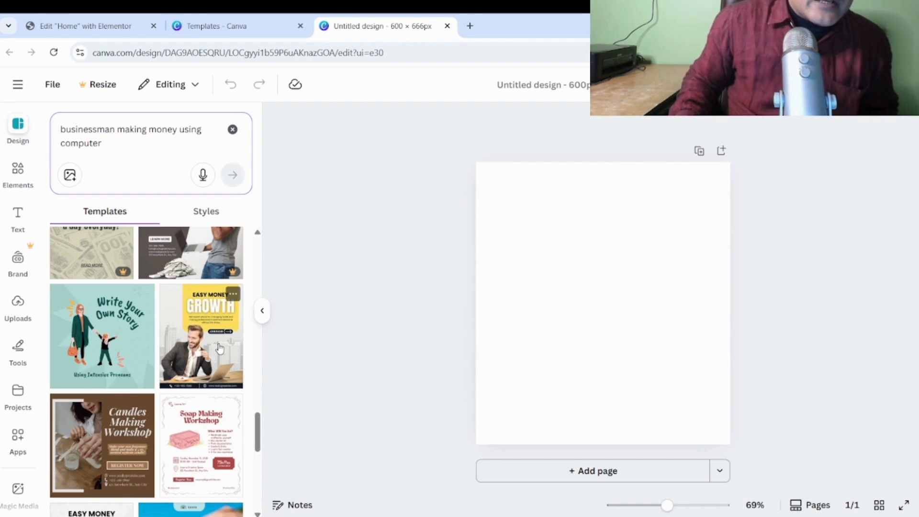
scroll(219, 348, "down", 3)
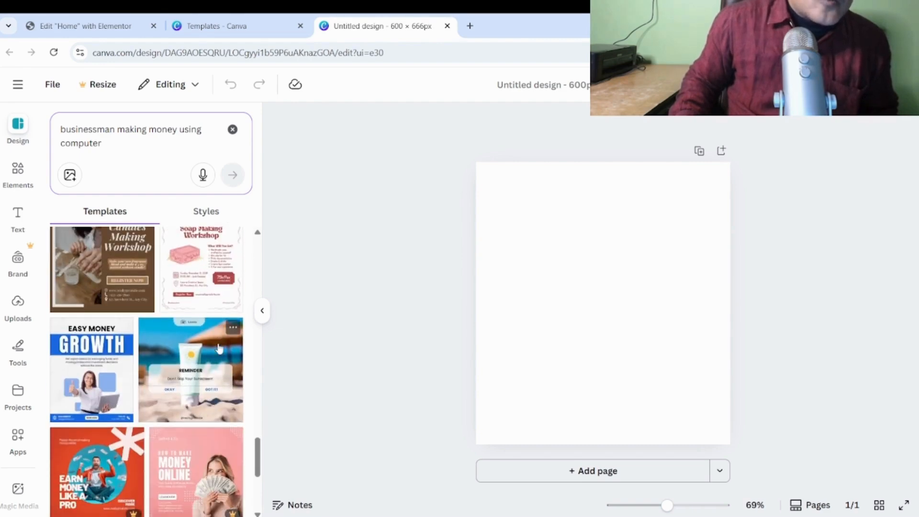
scroll(182, 367, "down", 3)
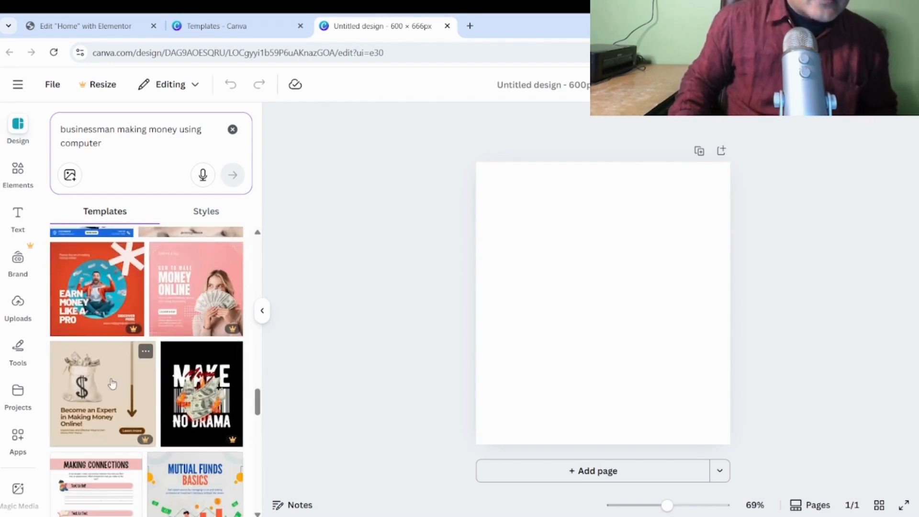
scroll(130, 372, "down", 3)
scroll(129, 372, "down", 3)
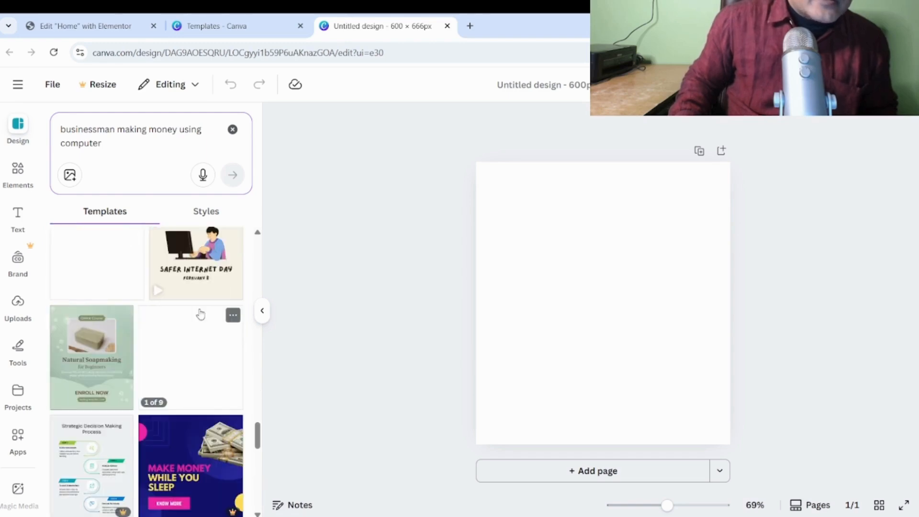
scroll(198, 314, "up", 3)
scroll(198, 331, "down", 3)
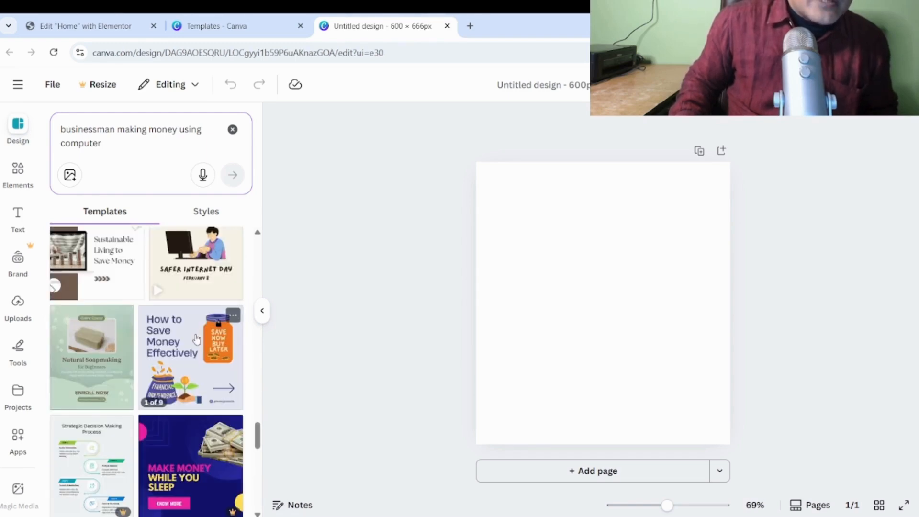
scroll(184, 371, "down", 3)
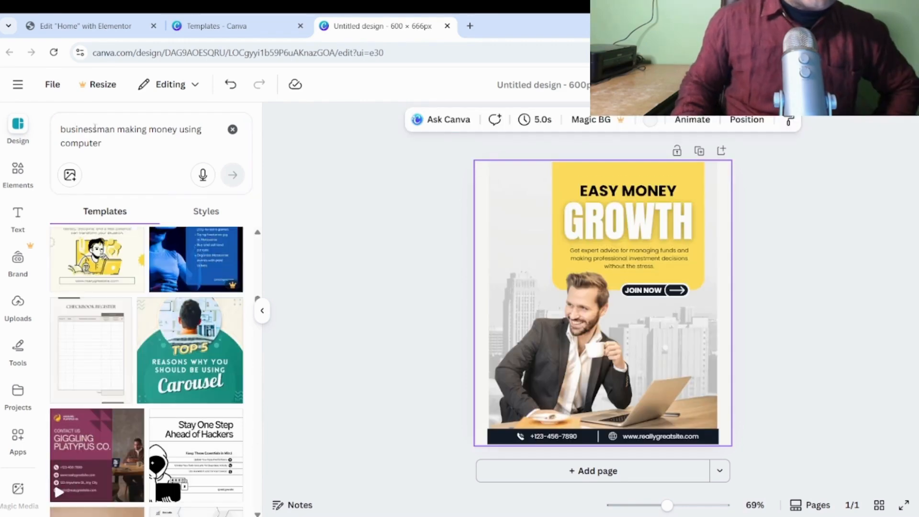
Step: Search the templates for "digital marketing agency" and apply the black and orange Digital Marketing Agency template to page 3
left_click(157, 141)
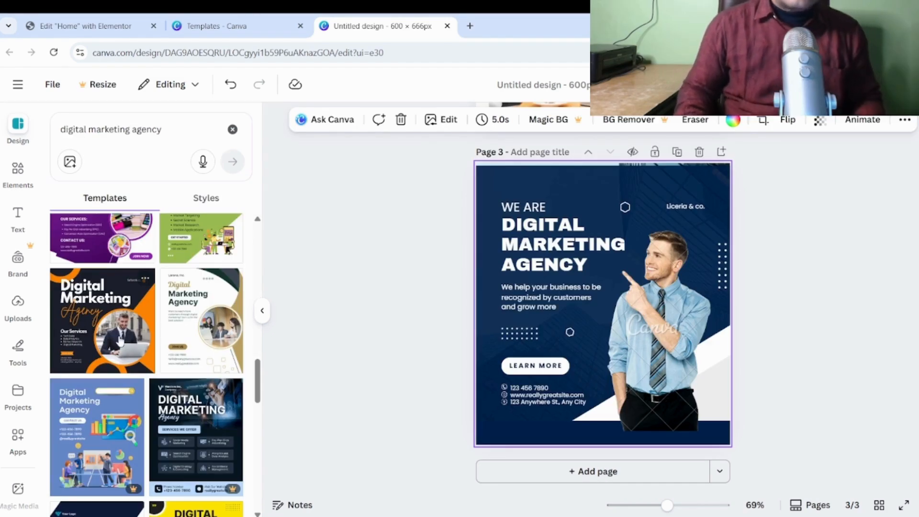
left_click(120, 339)
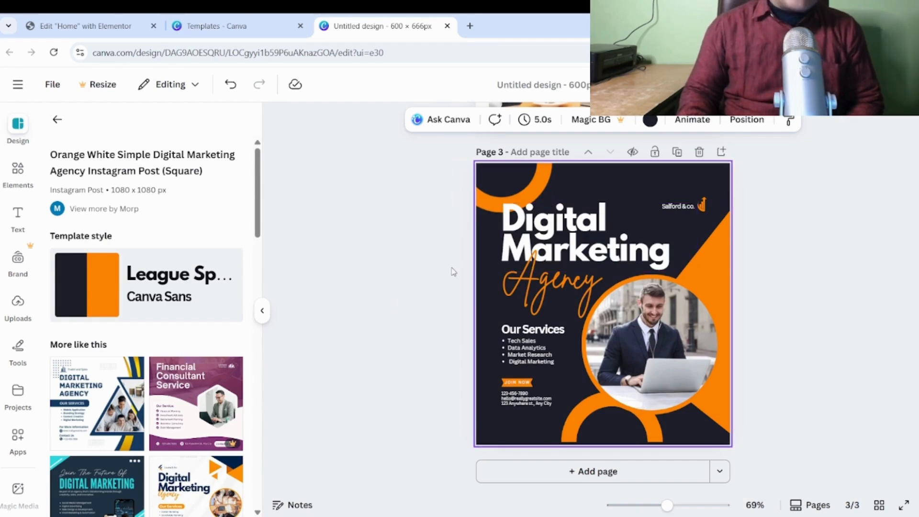
Step: Look through the similar templates and the digital marketing agency results for another design showing business people
scroll(229, 378, "down", 4)
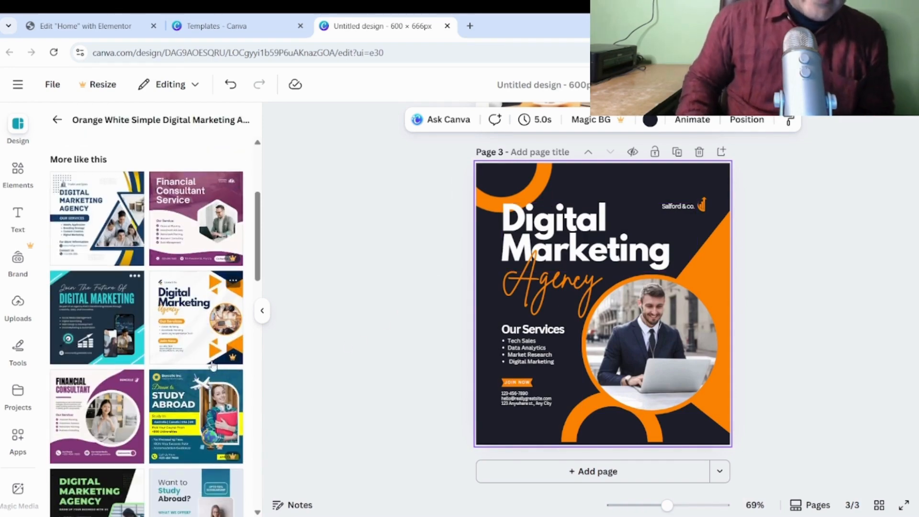
scroll(210, 335, "up", 4)
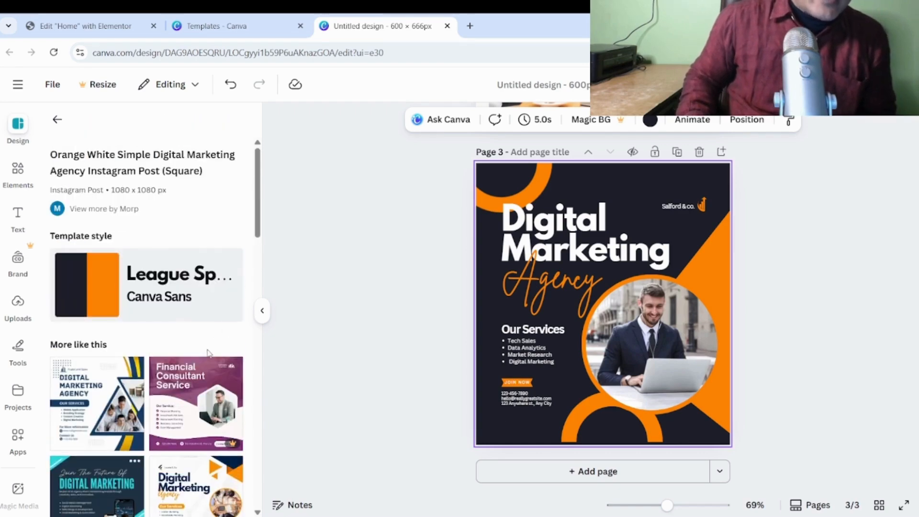
scroll(206, 325, "down", 4)
scroll(205, 326, "up", 4)
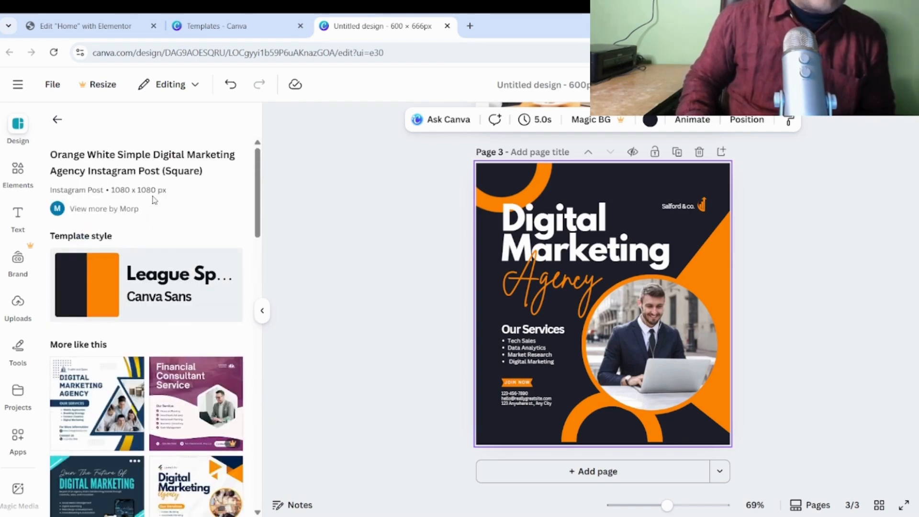
left_click(57, 122)
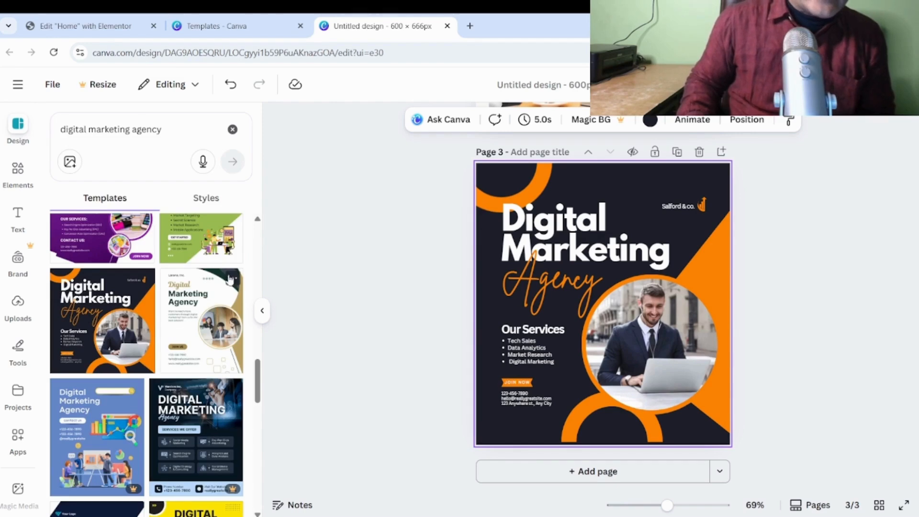
scroll(211, 330, "down", 3)
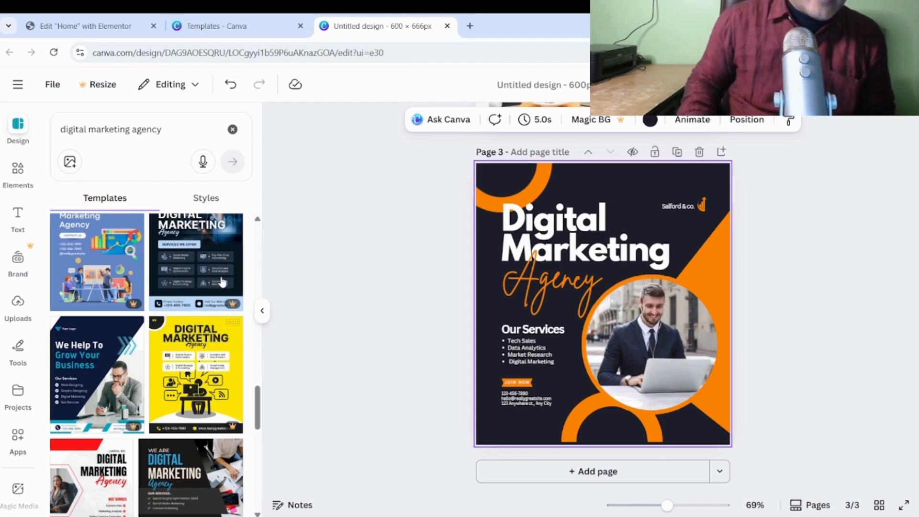
scroll(221, 283, "up", 3)
scroll(204, 401, "down", 3)
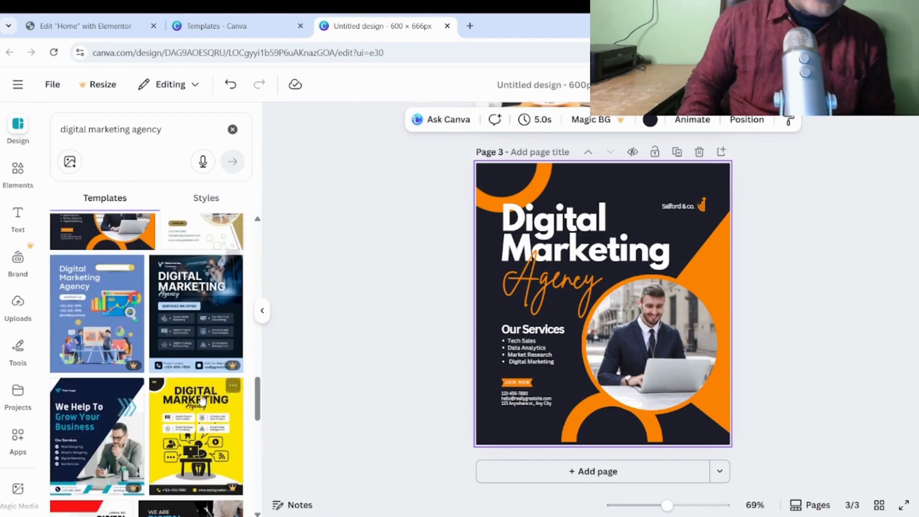
scroll(206, 364, "down", 5)
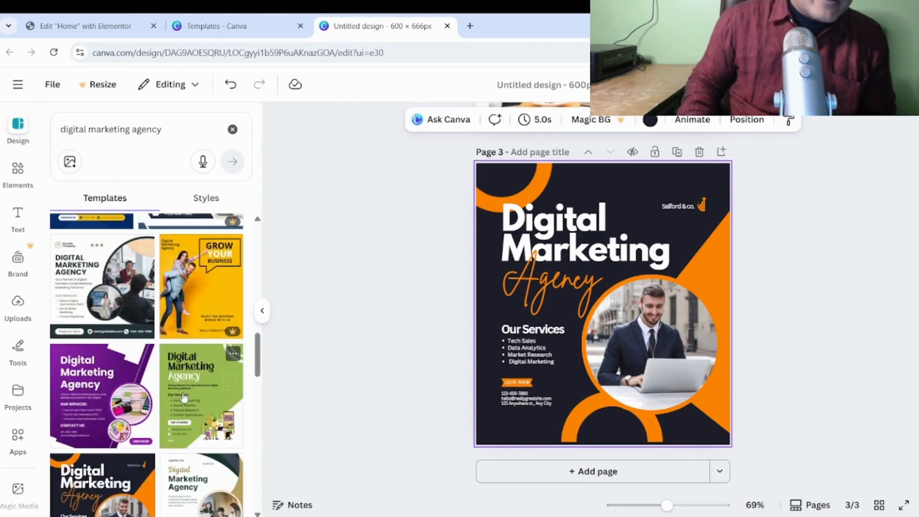
scroll(197, 388, "up", 4)
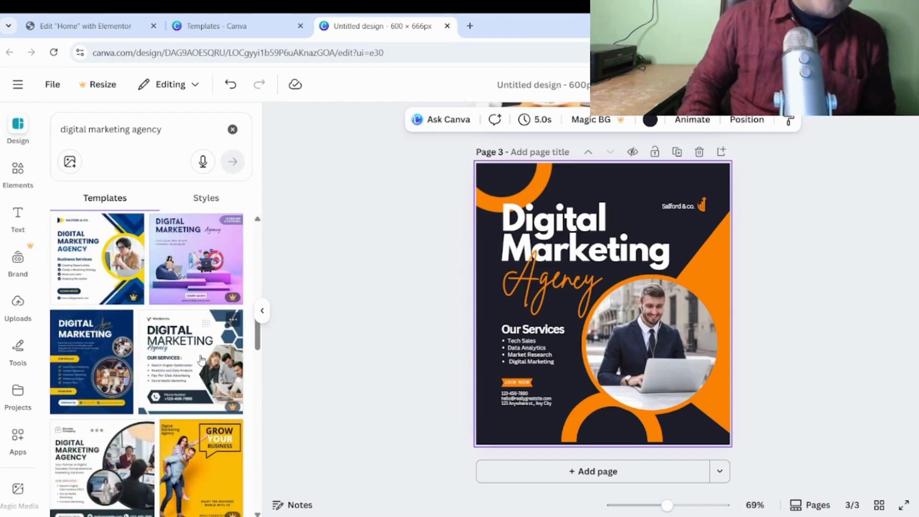
scroll(200, 357, "down", 4)
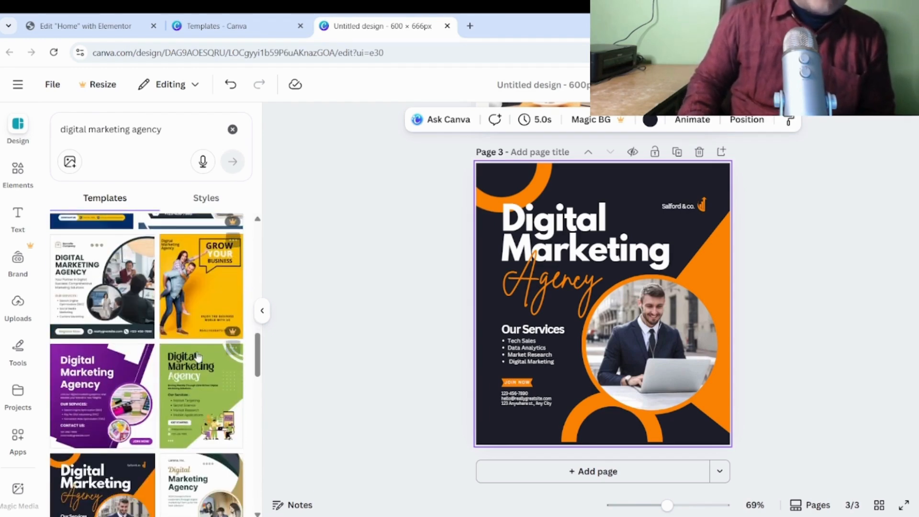
scroll(197, 356, "up", 4)
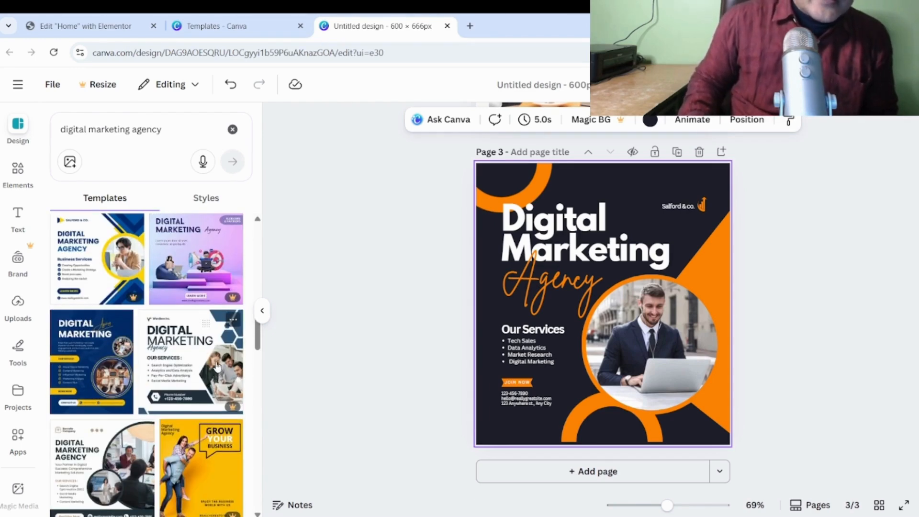
Step: Browse designs similar to the white premium Digital Marketing Agency template, dismissing its upgrade offer, and apply the purple live webinar template to a new page 4
left_click(218, 365)
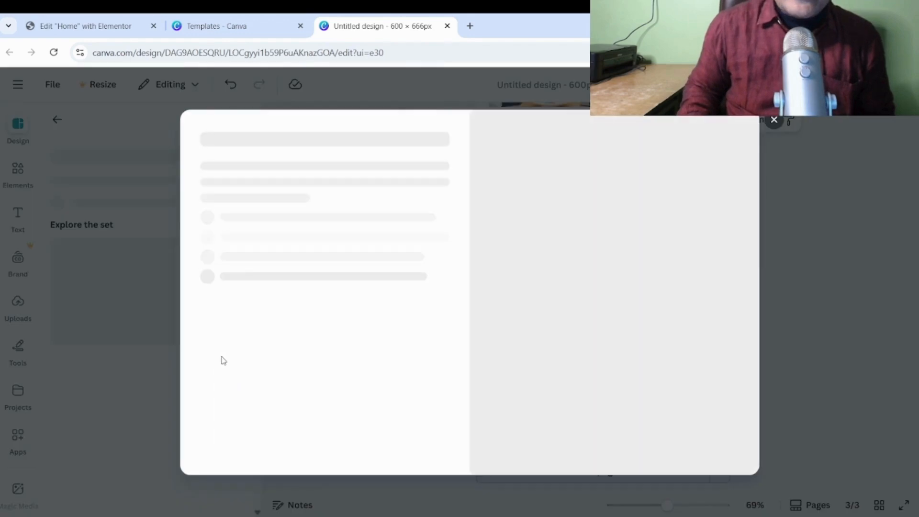
left_click(774, 120)
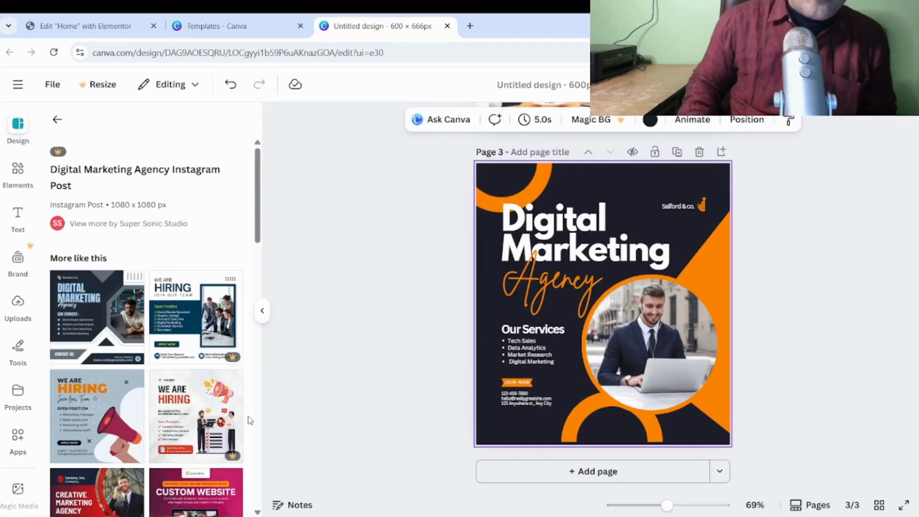
scroll(170, 380, "down", 1)
scroll(169, 380, "down", 6)
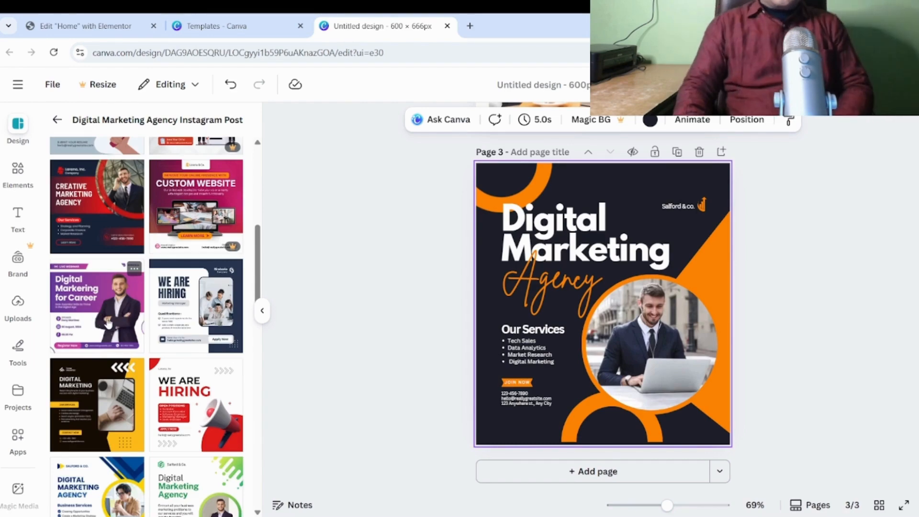
left_click(589, 472)
left_click(105, 306)
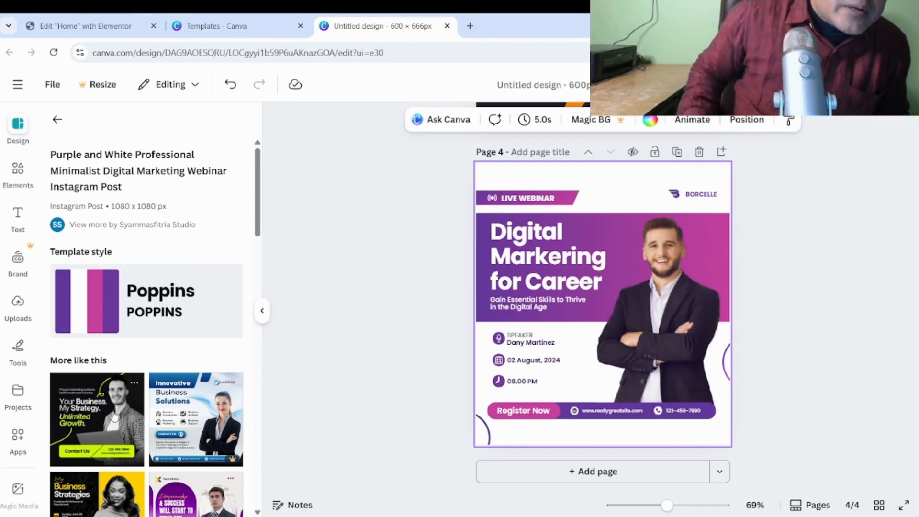
Step: Browse the templates similar to the purple webinar design and apply the green and black "Grow With Us" template to a new page 5
scroll(120, 406, "down", 4)
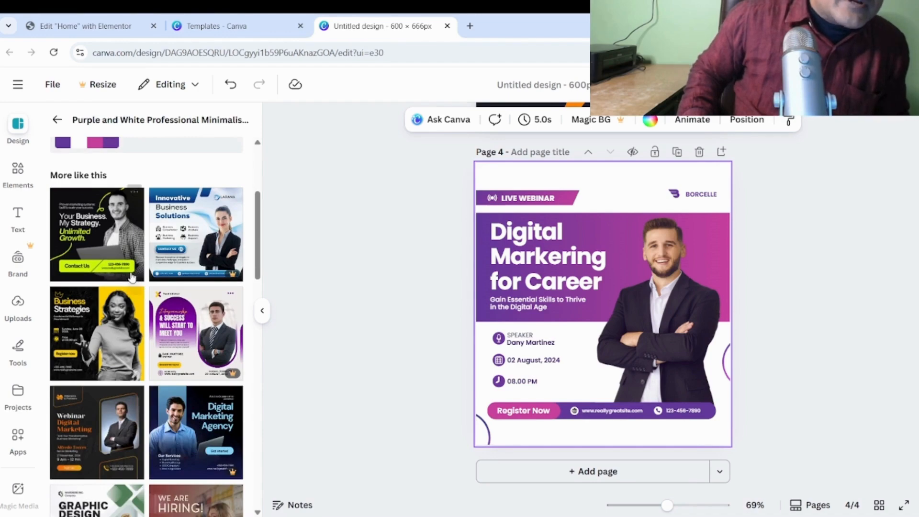
scroll(119, 261, "down", 1)
scroll(119, 262, "down", 3)
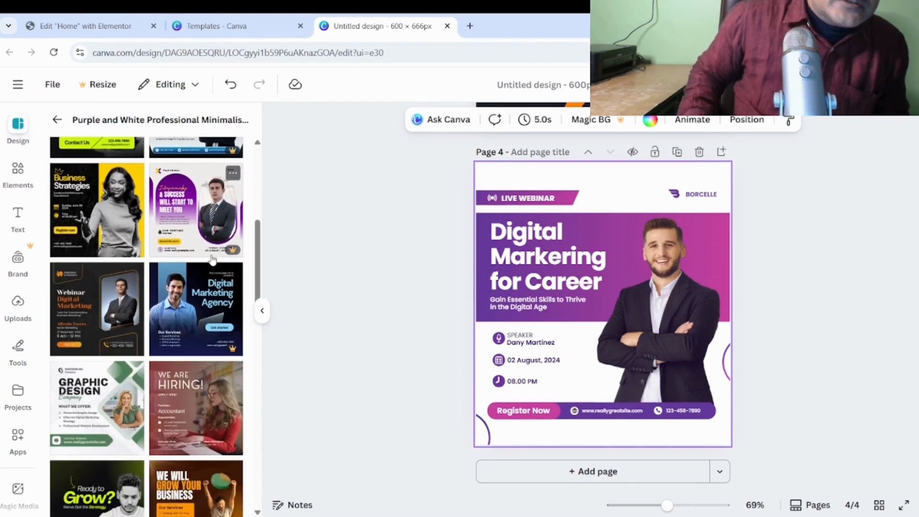
scroll(208, 306, "down", 4)
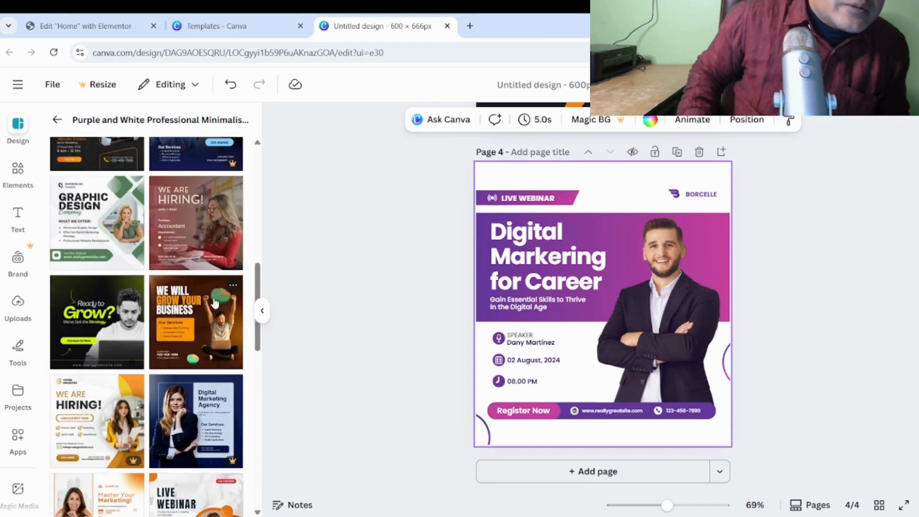
scroll(211, 316, "down", 1)
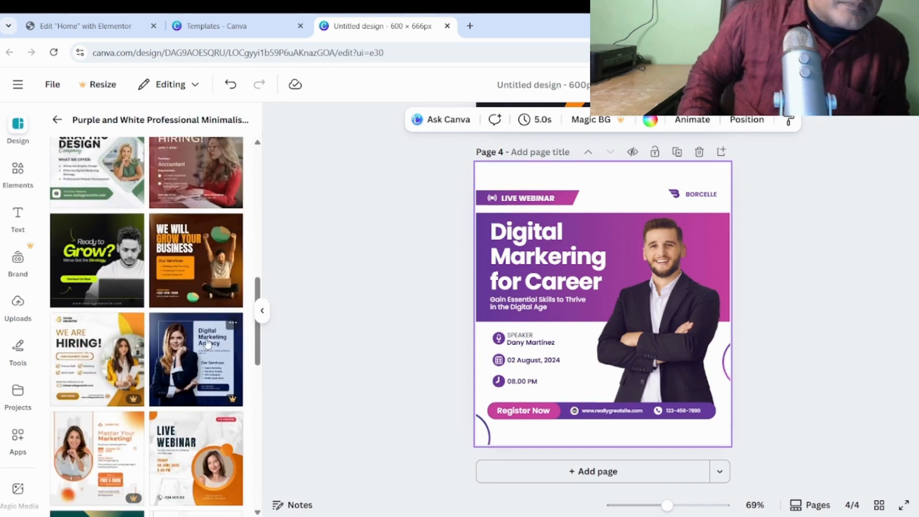
scroll(208, 342, "down", 2)
scroll(184, 333, "down", 4)
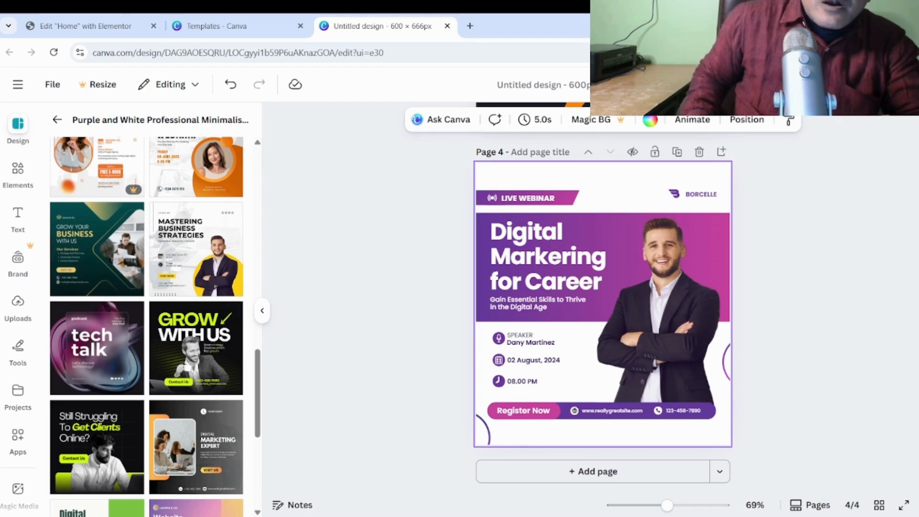
left_click(604, 471)
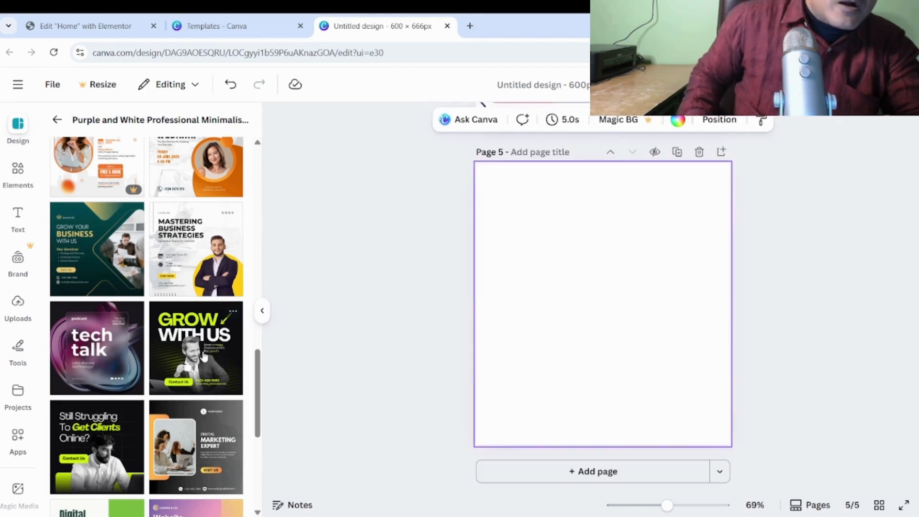
left_click(203, 354)
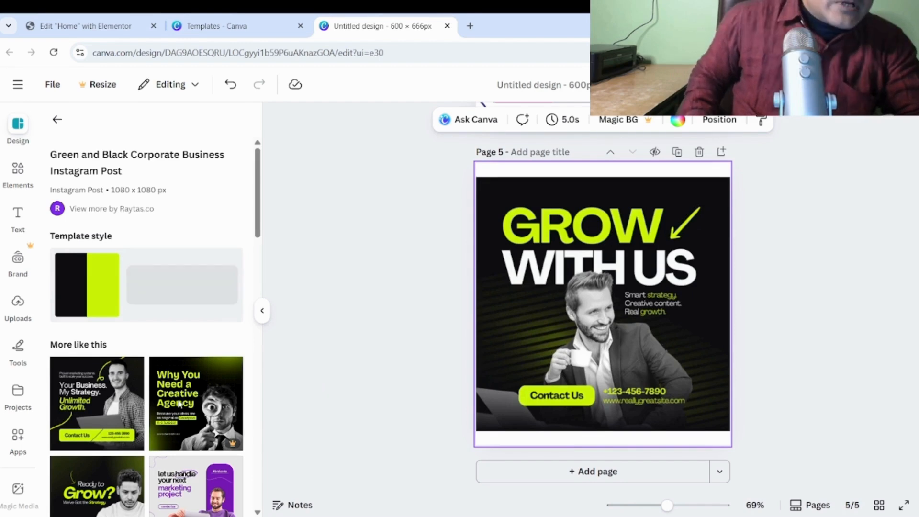
Step: Add a page 6 and apply the black and green "Still Struggling To Get Clients Online?" template to it
scroll(175, 412, "down", 4)
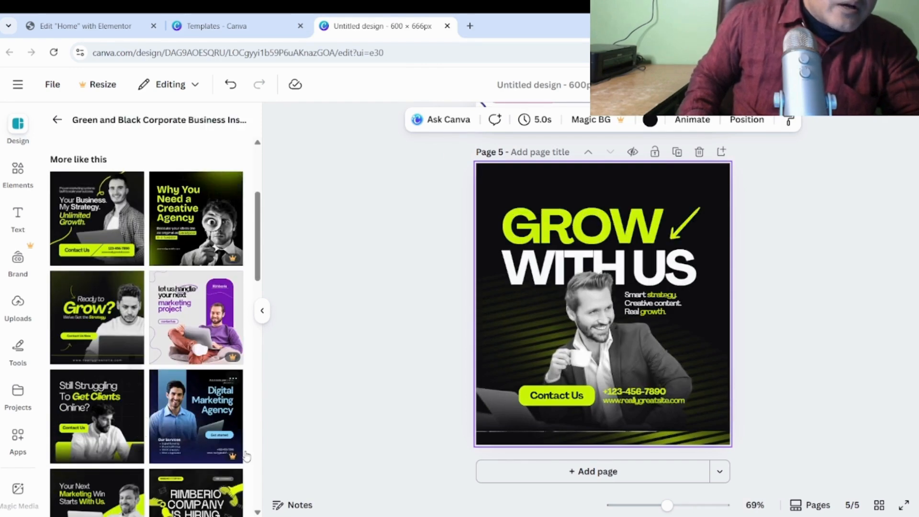
left_click(611, 472)
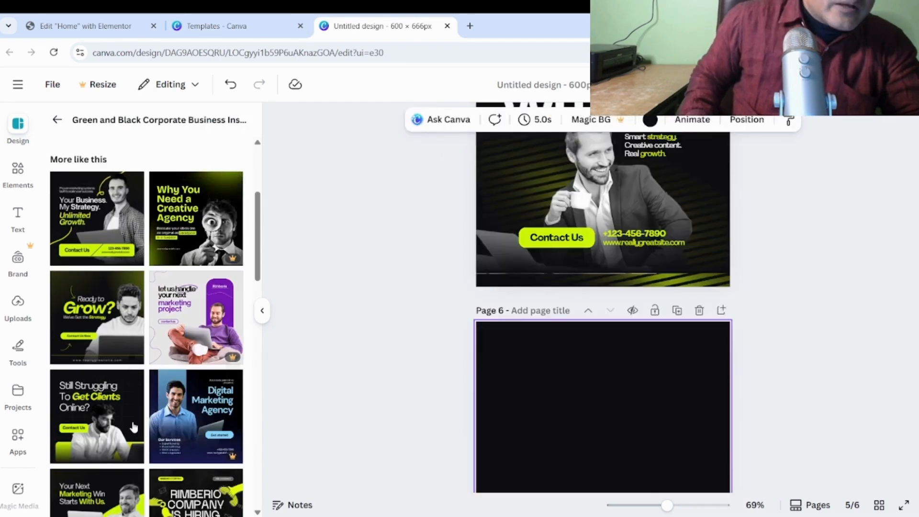
left_click(98, 433)
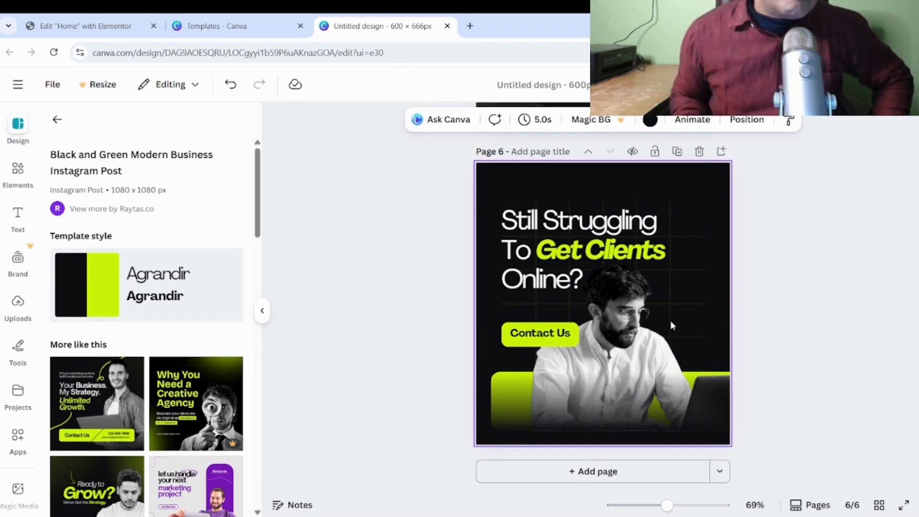
Step: Review the applied designs back to the first page and delete both yellow "Easy Money Growth" pages
scroll(665, 325, "up", 20)
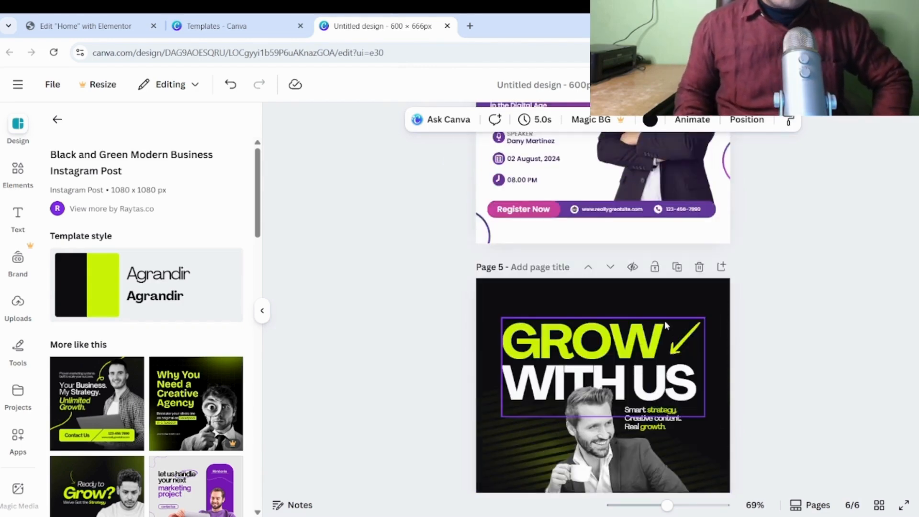
scroll(665, 320, "up", 1)
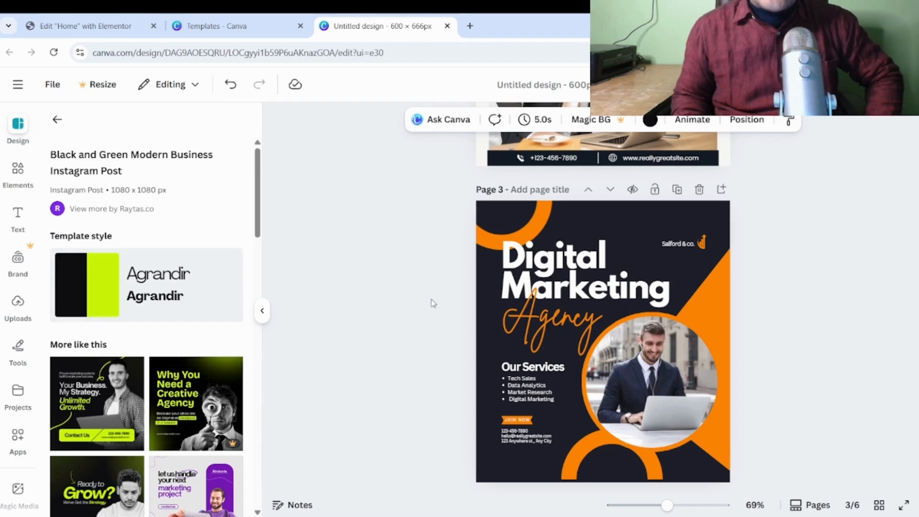
scroll(647, 329, "up", 5)
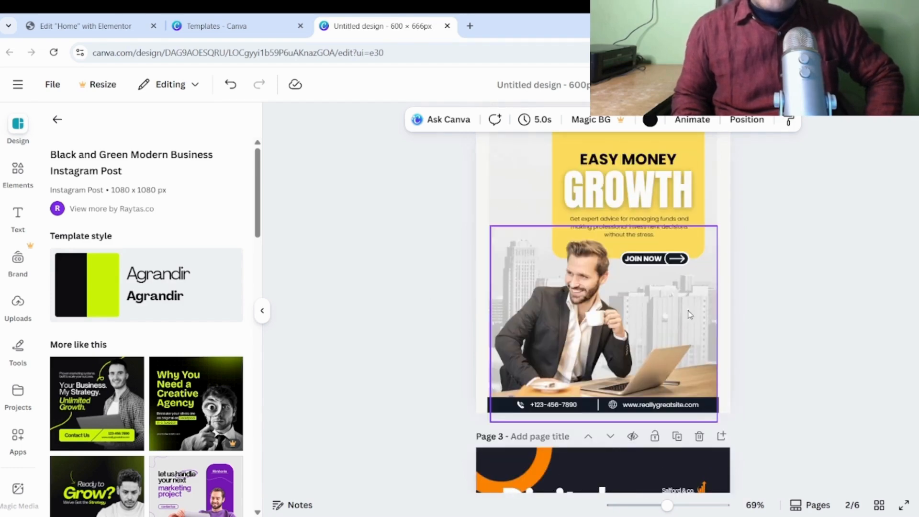
scroll(689, 315, "up", 6)
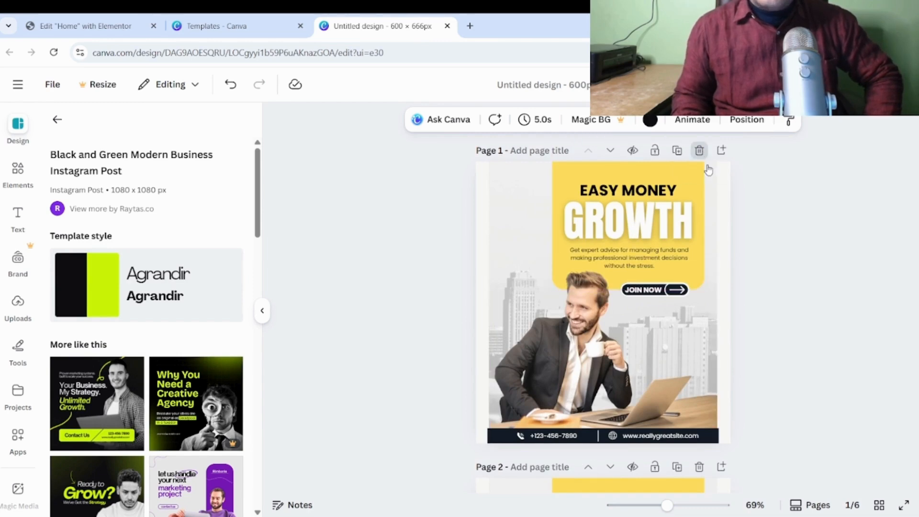
left_click(700, 152)
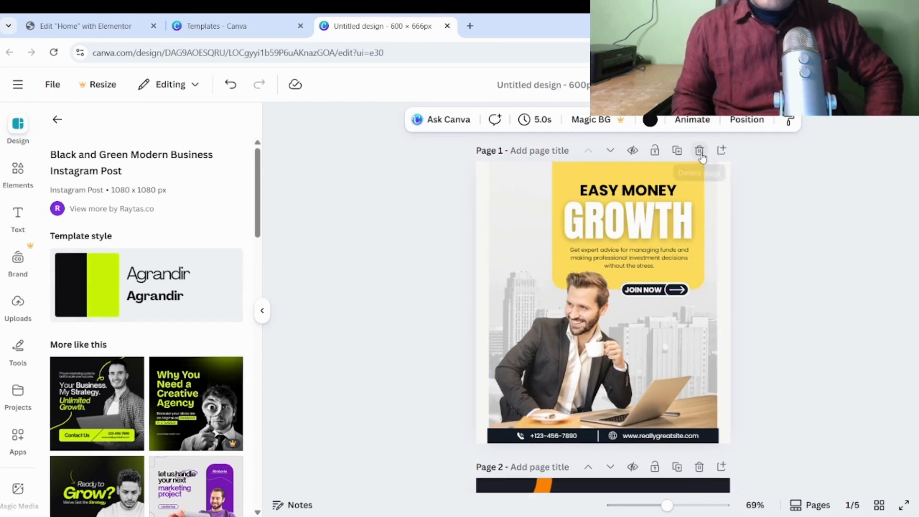
left_click(699, 151)
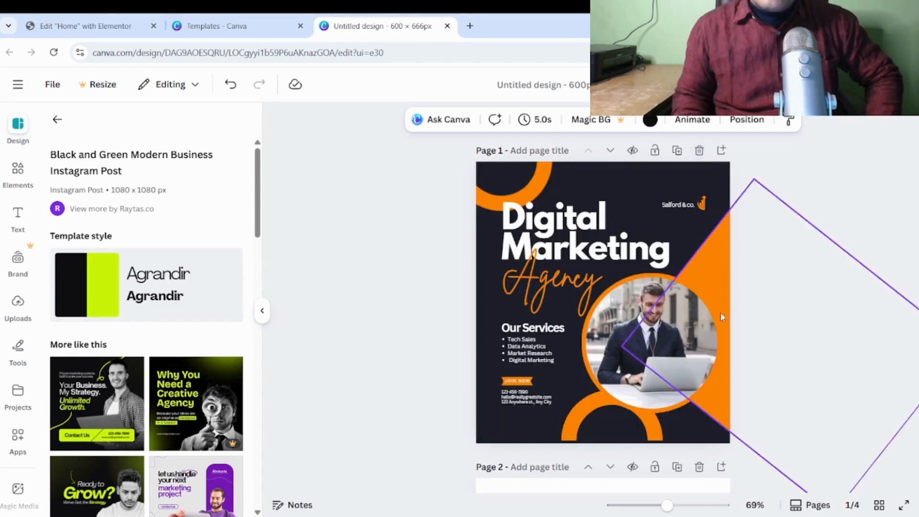
Step: Delete the purple webinar, "Grow With Us" and "Still Struggling" pages, keeping only the orange Digital Marketing Agency page
scroll(722, 318, "down", 5)
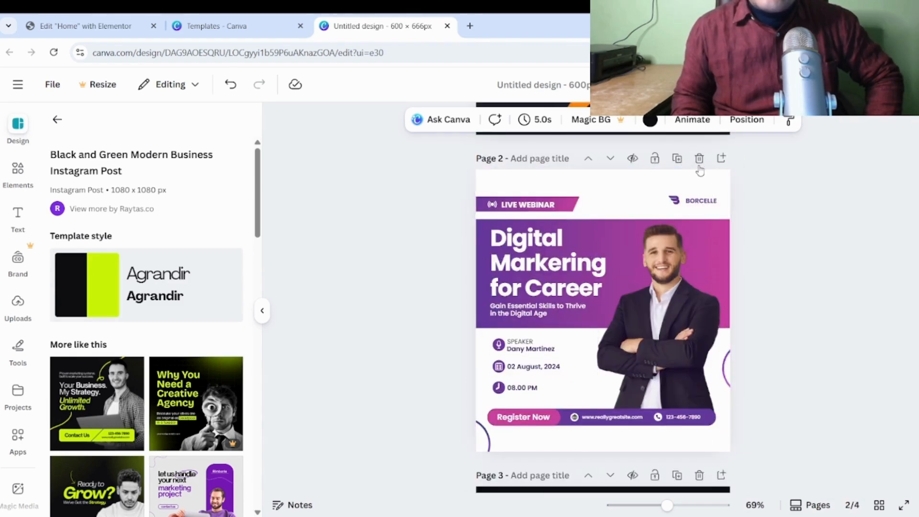
left_click(699, 158)
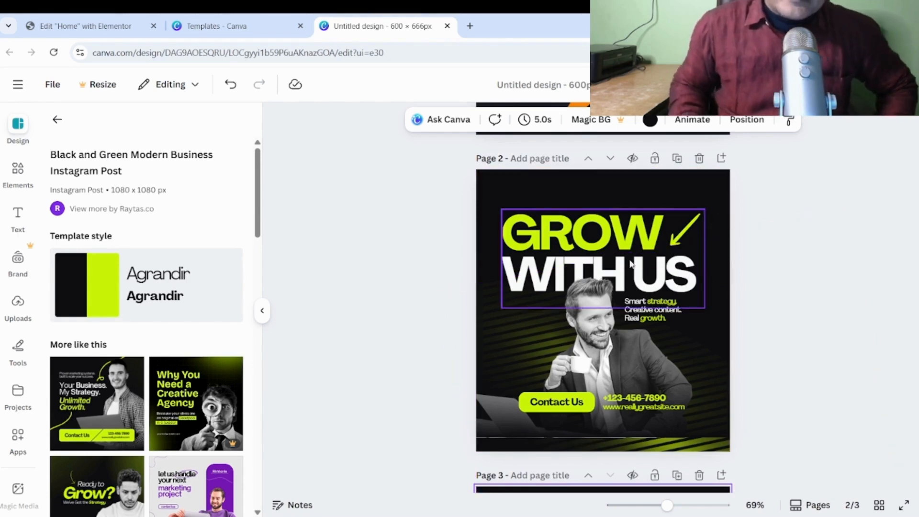
left_click(699, 159)
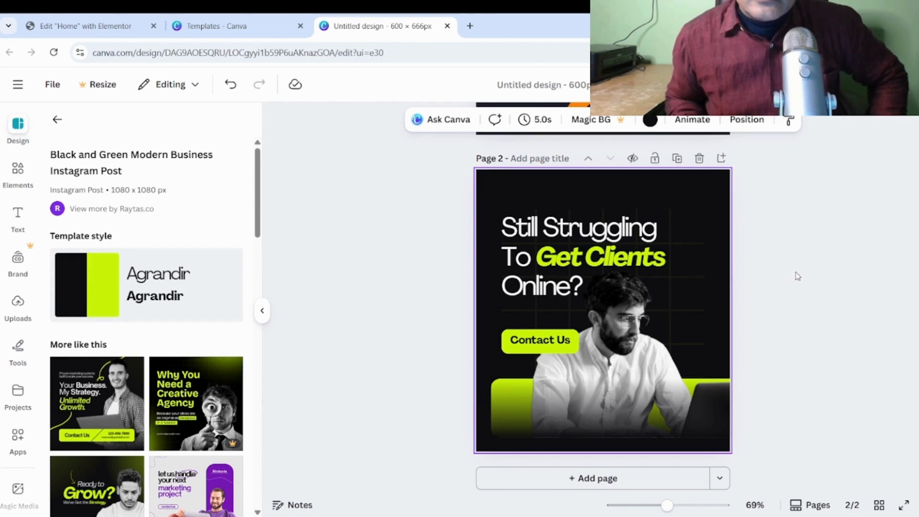
left_click(699, 159)
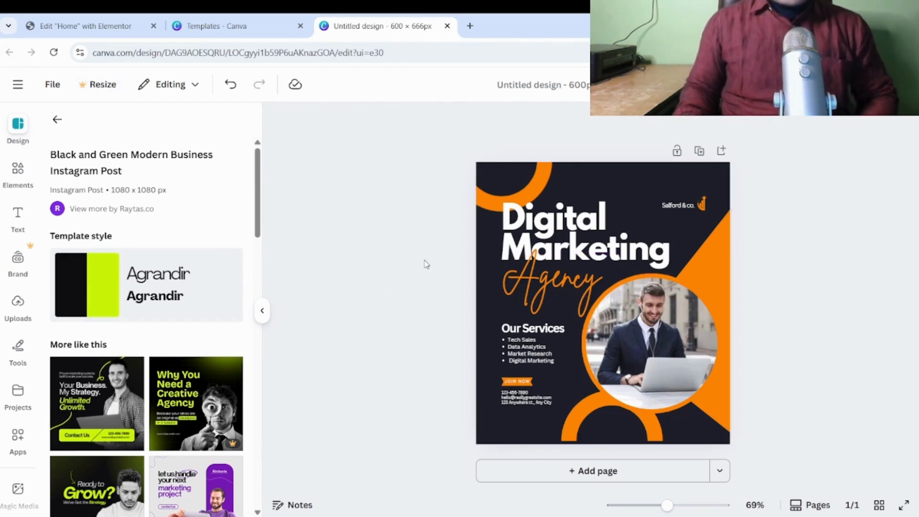
Step: Open the text options and check the orange "Agency" text as a separate element of the design
left_click(408, 237)
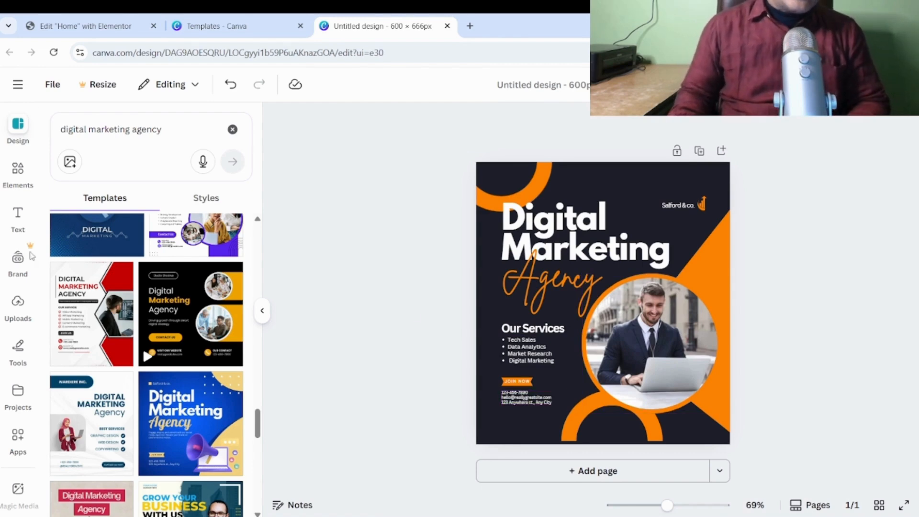
left_click(18, 215)
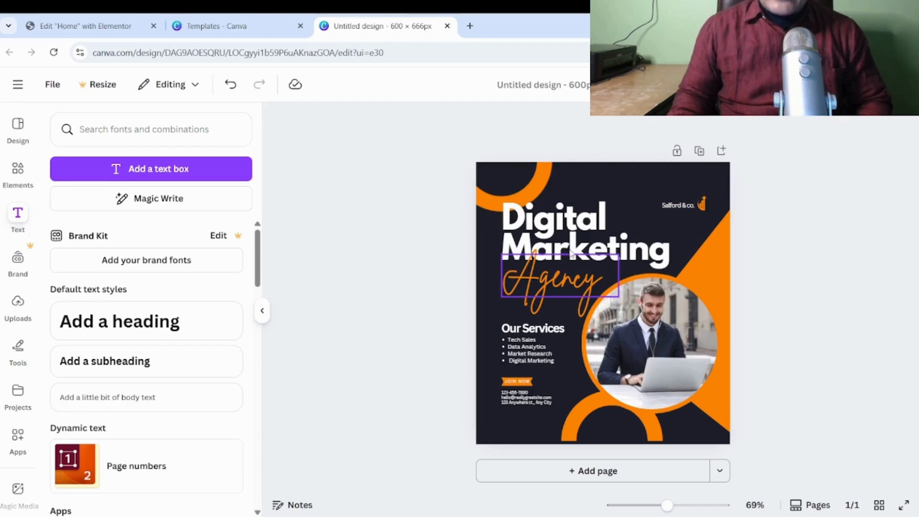
left_click(535, 305)
left_click(409, 310)
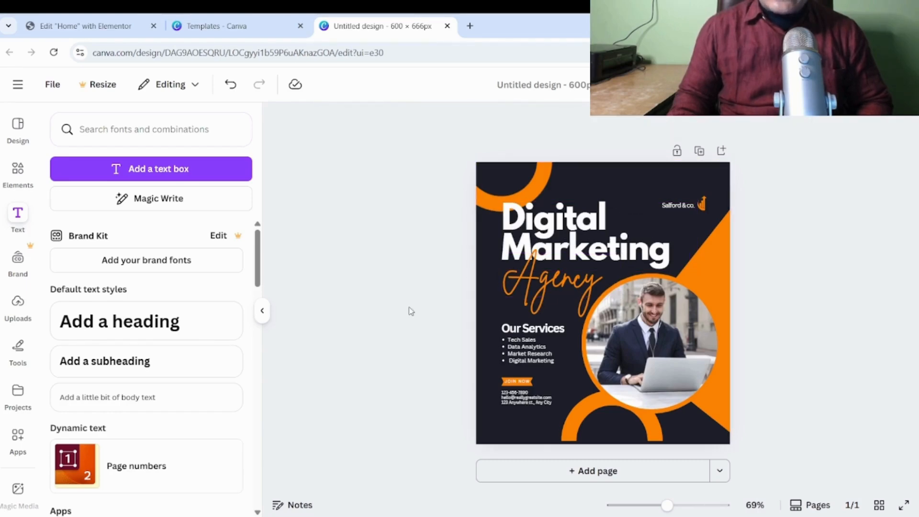
left_click(547, 282)
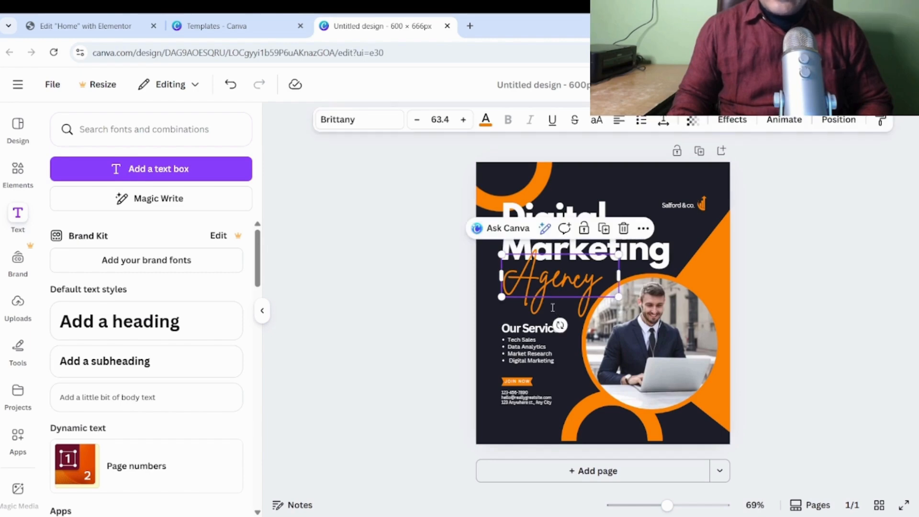
double_click(527, 280)
left_click(406, 271)
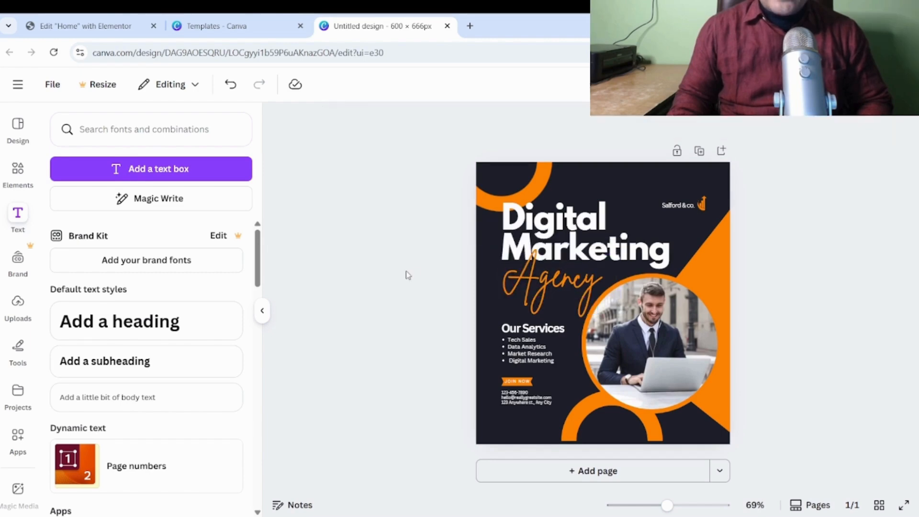
Step: Replace the orange script text "Agency" with "in"
left_click(559, 274)
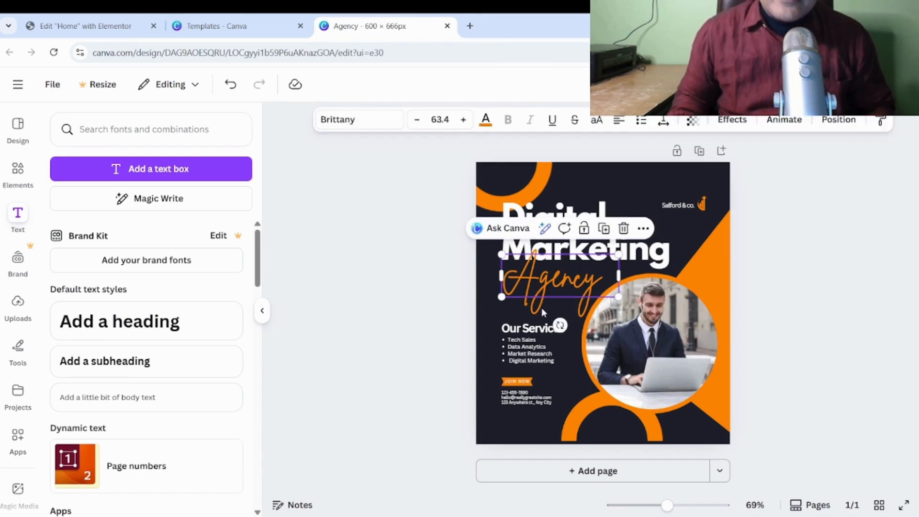
double_click(558, 283)
left_click(611, 281)
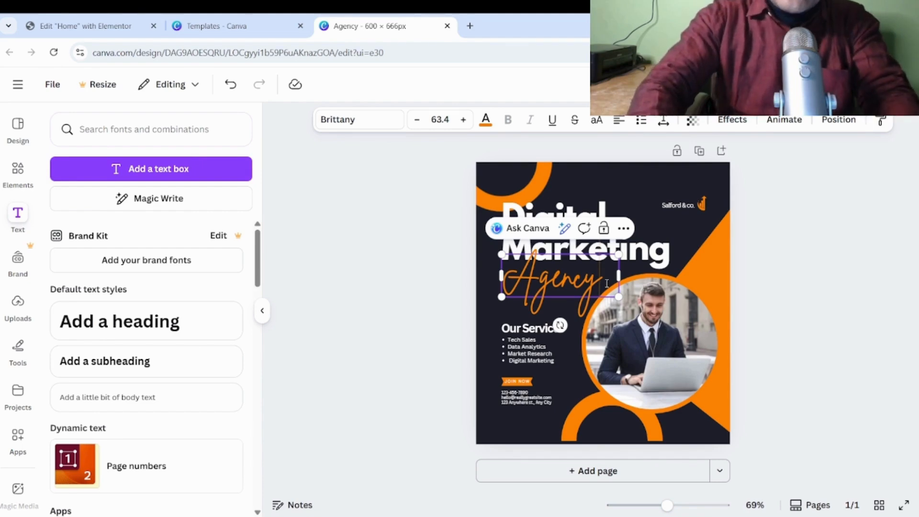
key("BackSpace")
key("BackSpace")
key("BackSpace")
key("BackSpace")
key("BackSpace")
key("BackSpace")
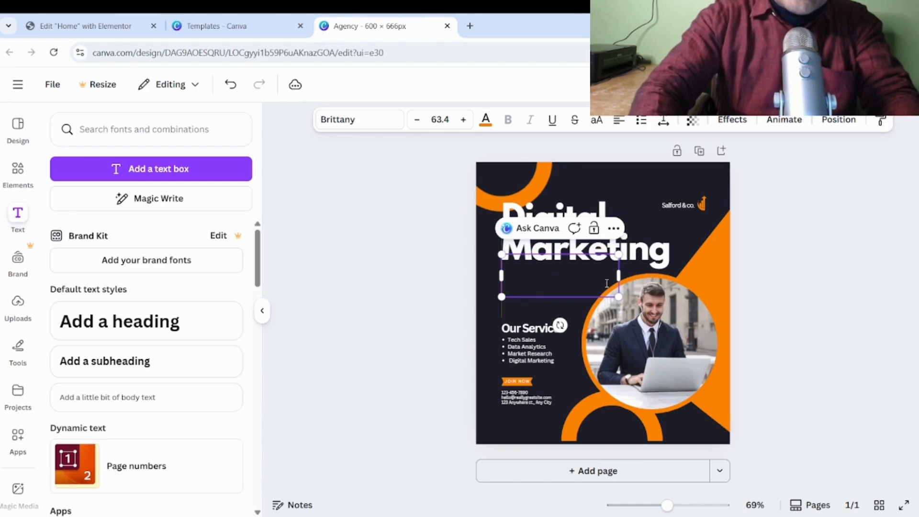
type("in")
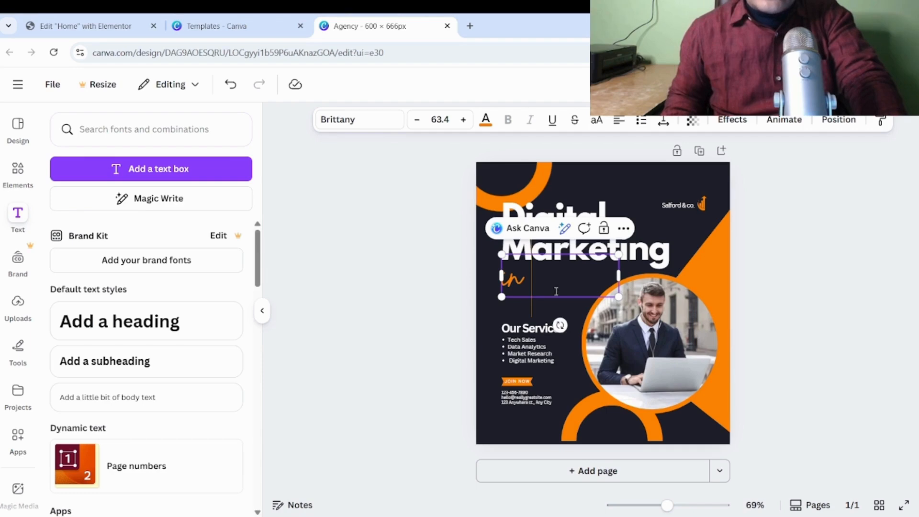
Step: Delete the orange script text box below the "Digital Marketing" title
left_click(824, 255)
left_click(598, 280)
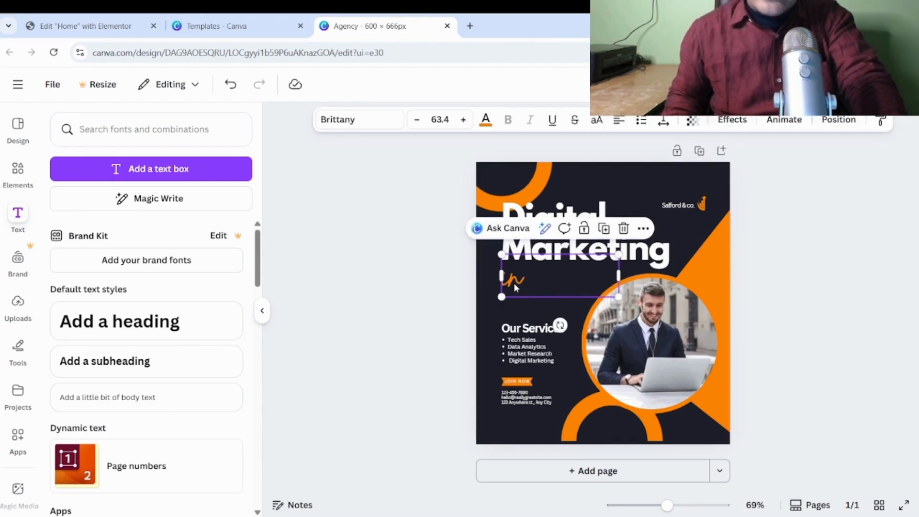
left_click(624, 228)
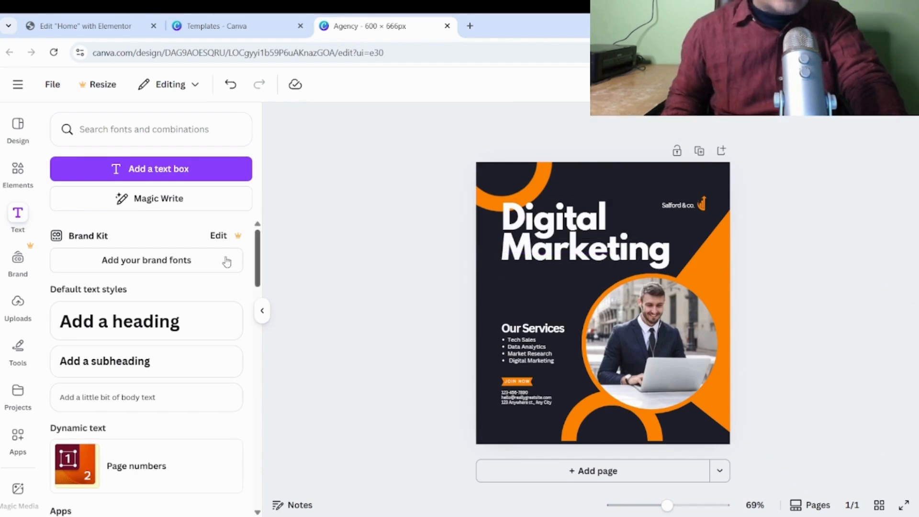
Step: Add a heading text box to the design and replace its placeholder with "in Bengali"
left_click(84, 324)
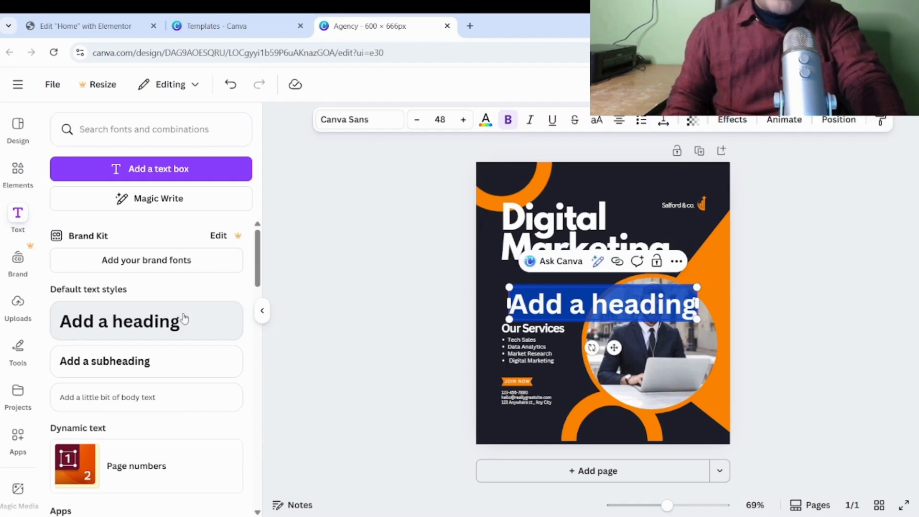
left_click(696, 303)
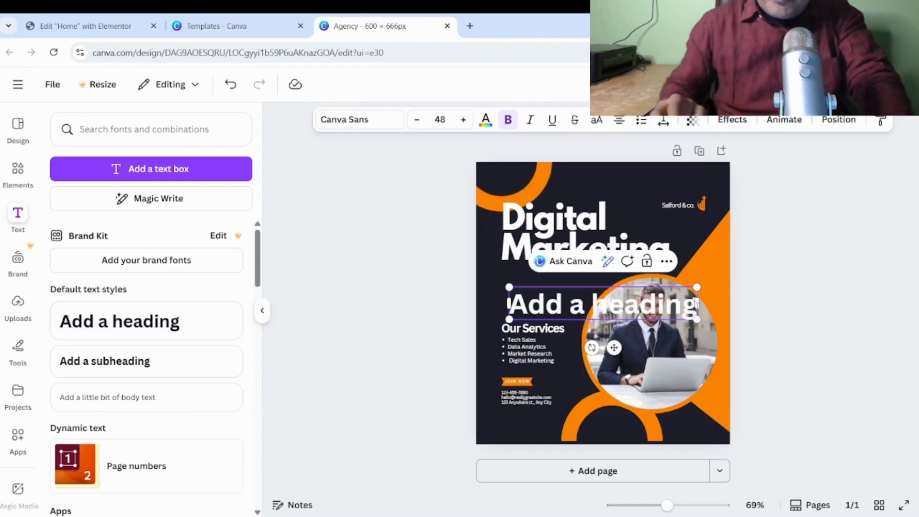
key("BackSpace")
key("BackSpace")
key("BackSpace")
key("BackSpace")
key("BackSpace")
key("BackSpace")
key("BackSpace")
key("BackSpace")
key("BackSpace")
key("BackSpace")
key("BackSpace")
key("BackSpace")
key("BackSpace")
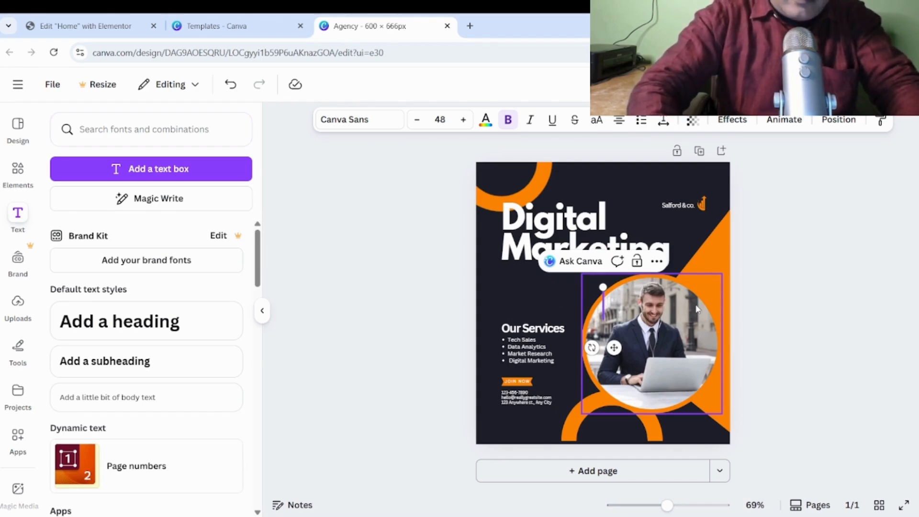
type("in")
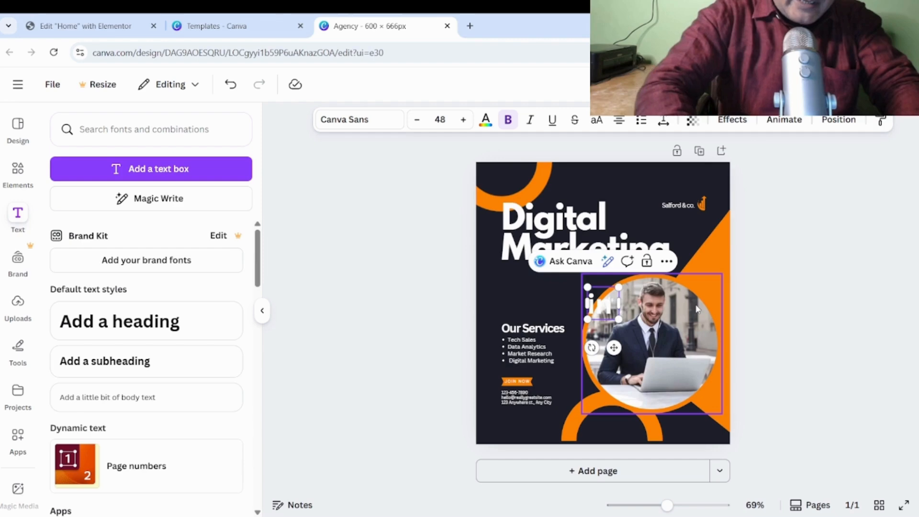
type(" Be")
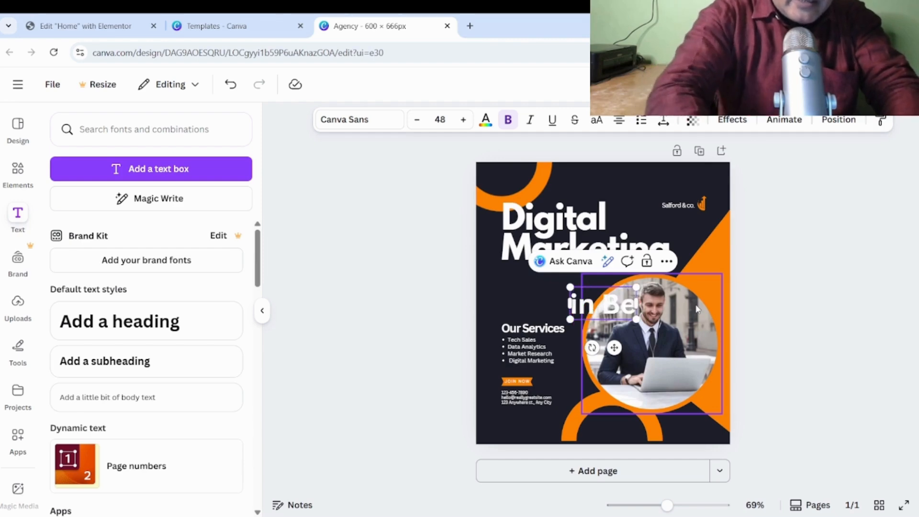
type("nga")
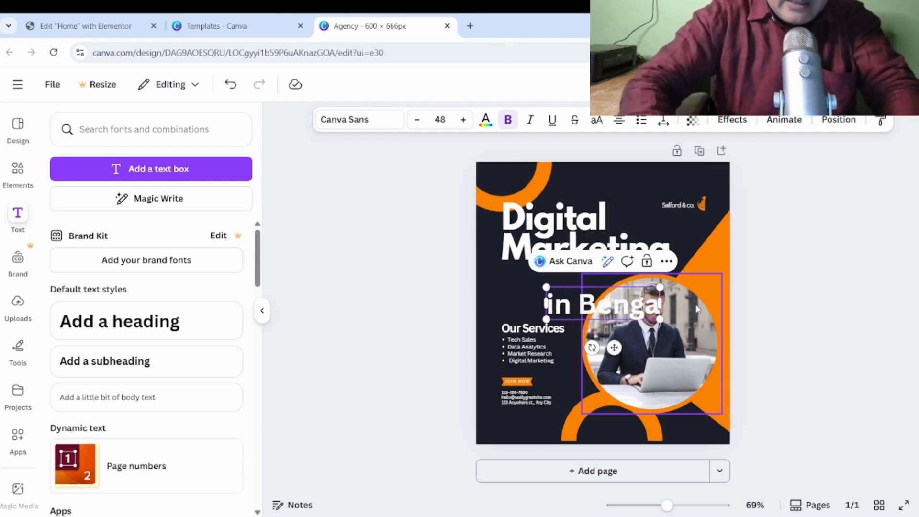
type("li")
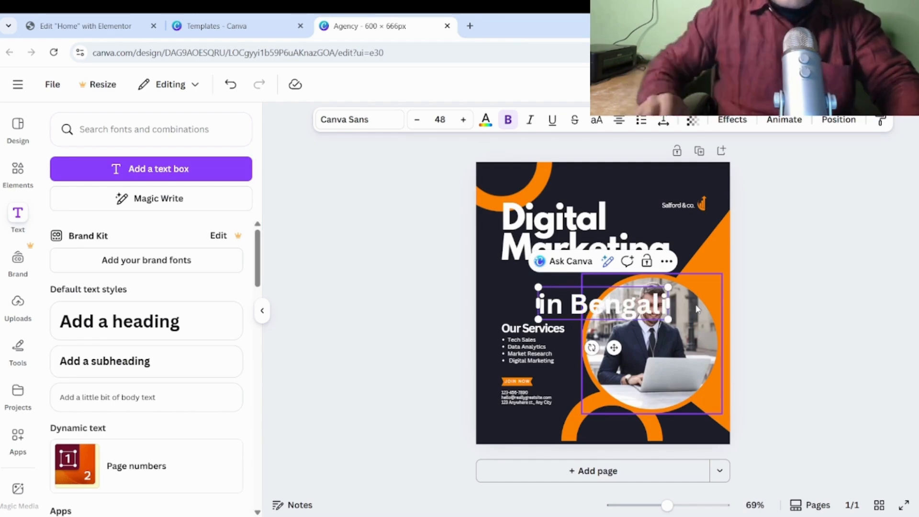
left_click(779, 291)
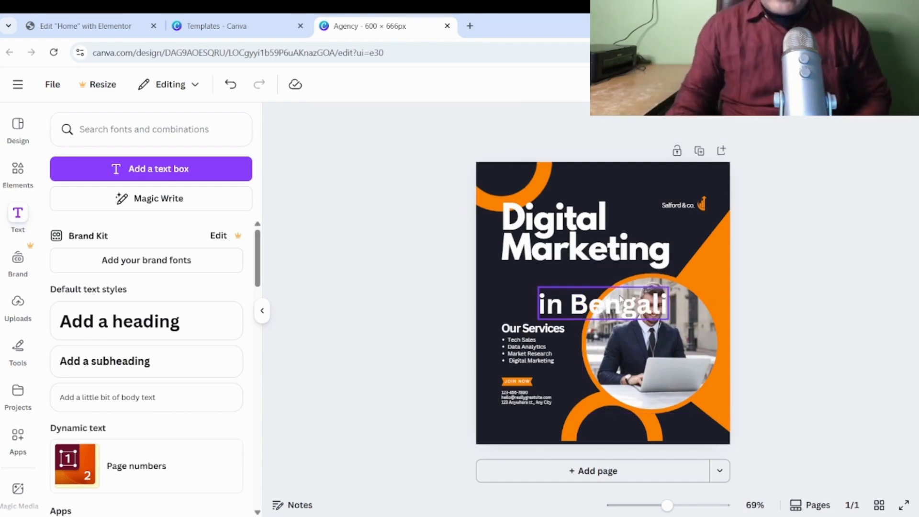
Step: Move the "in Bengali" heading up and left so it sits directly below the "Digital Marketing" title
left_click(620, 299)
left_click_drag(620, 299, 558, 270)
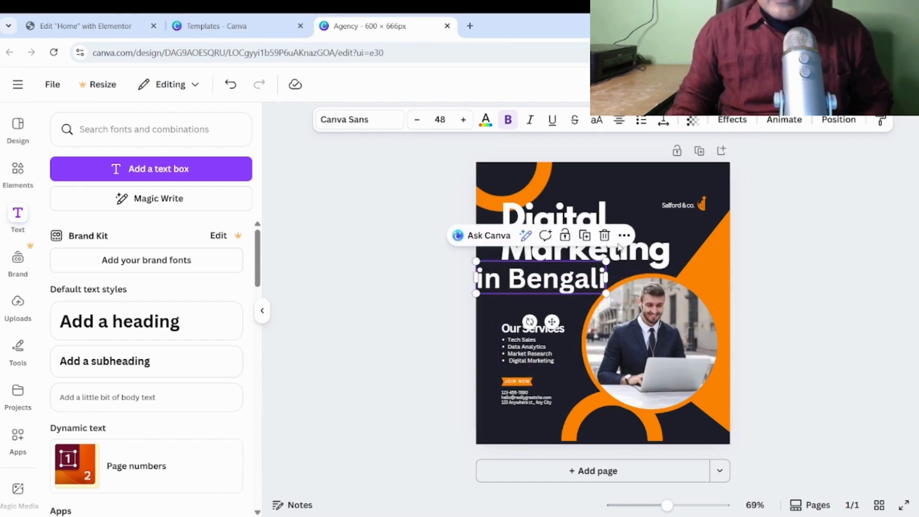
left_click(834, 219)
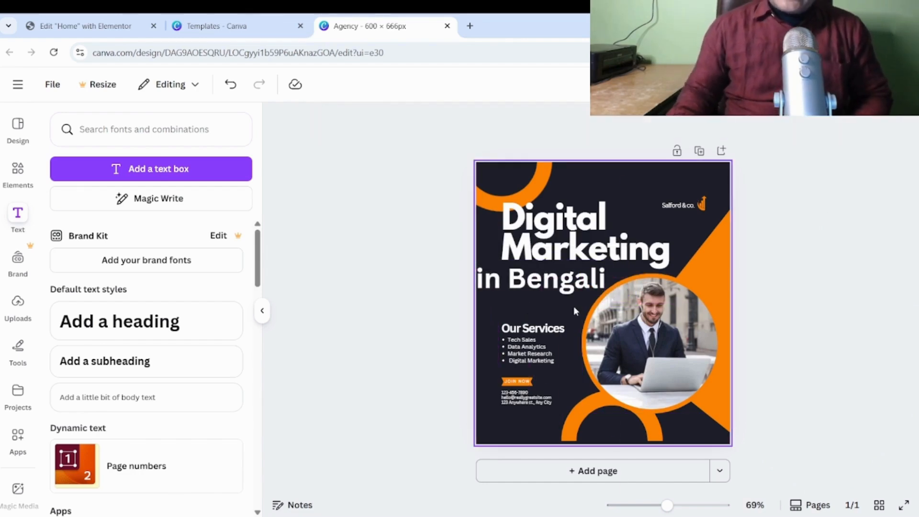
left_click(571, 292)
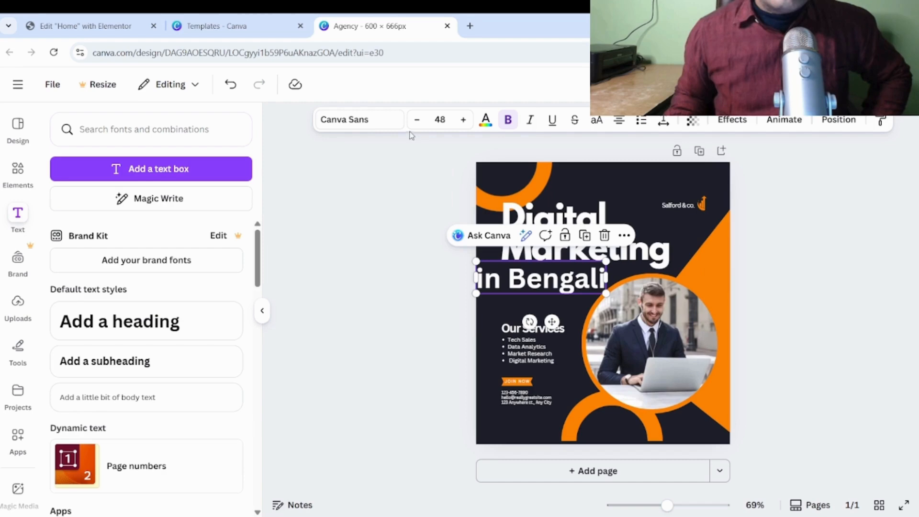
left_click(507, 120)
left_click(507, 122)
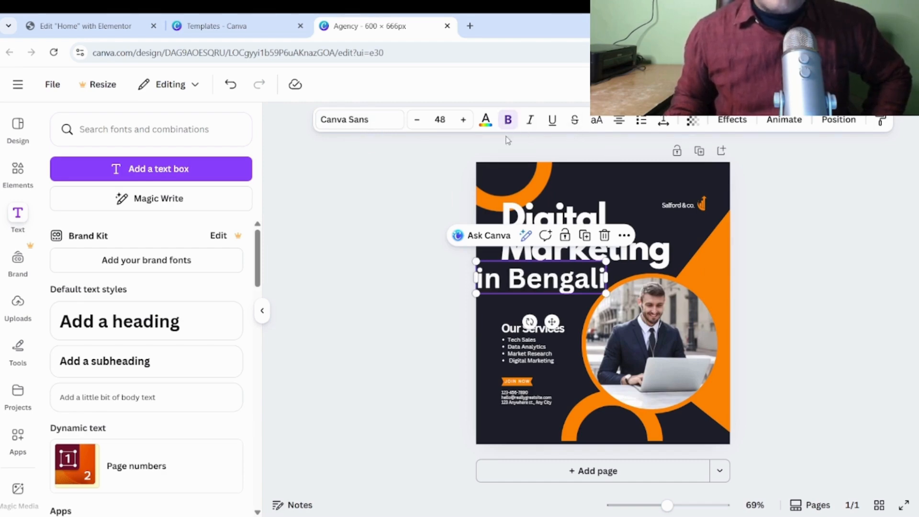
left_click(398, 291)
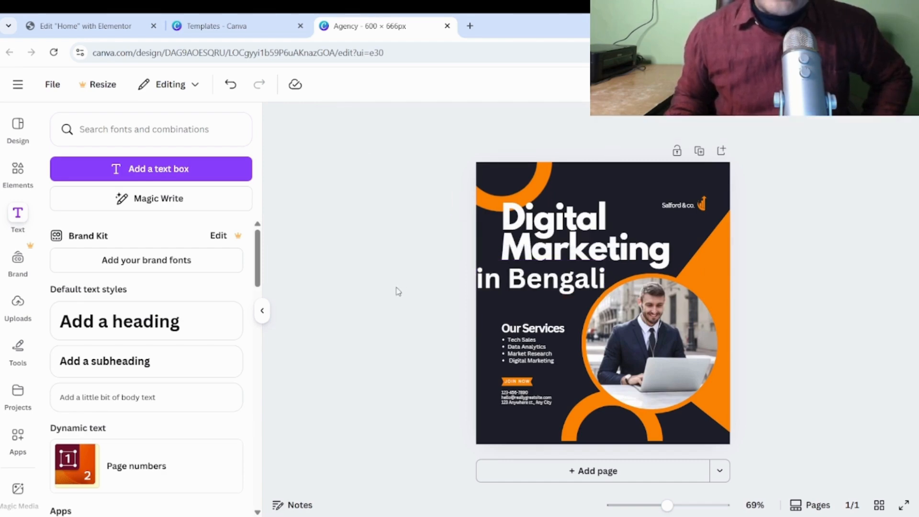
Step: Shift the "in Bengali" heading slightly right, away from the left edge of the design
left_click(541, 286)
left_click_drag(541, 286, 544, 282)
left_click(826, 194)
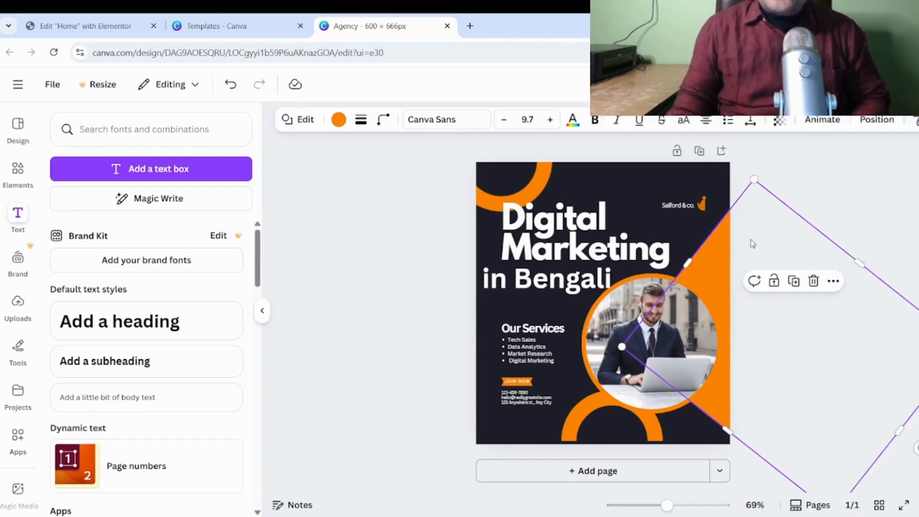
left_click(390, 306)
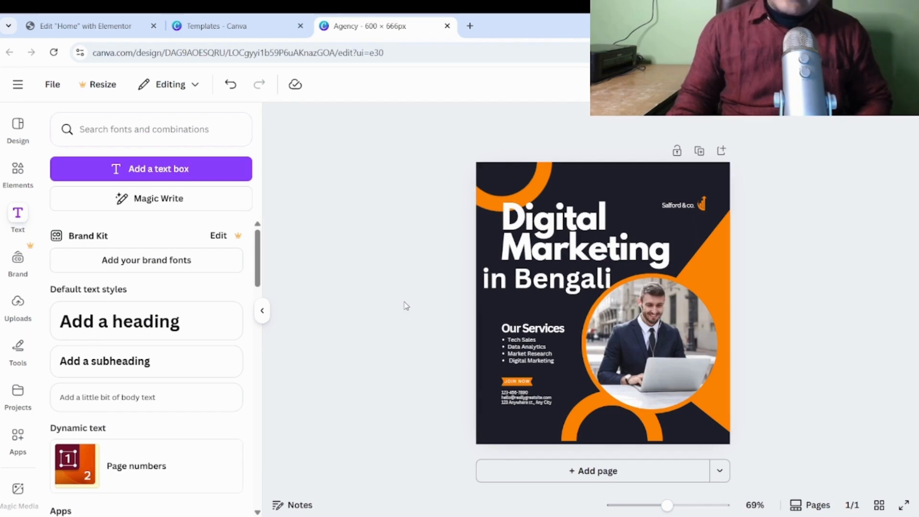
Step: Delete the contact details text and the orange "JOIN NOW" label below the services list
left_click(530, 384)
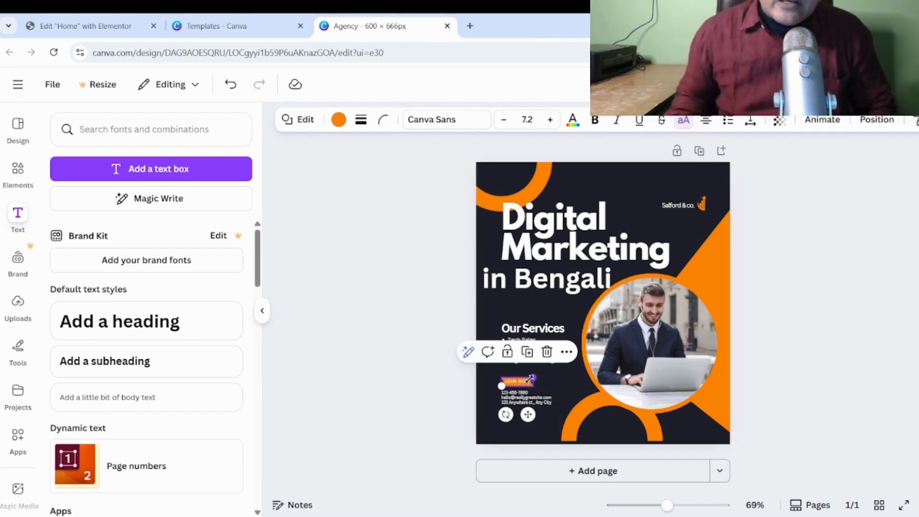
left_click(420, 389)
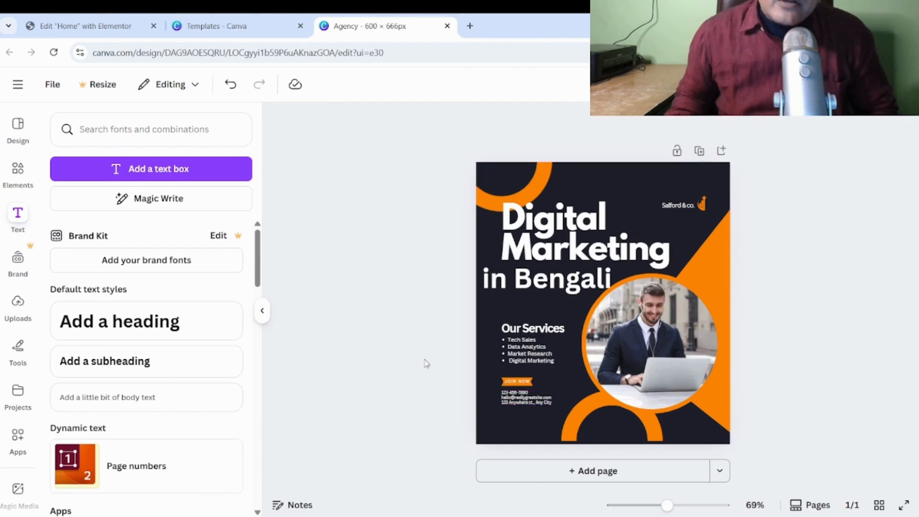
left_click(534, 397)
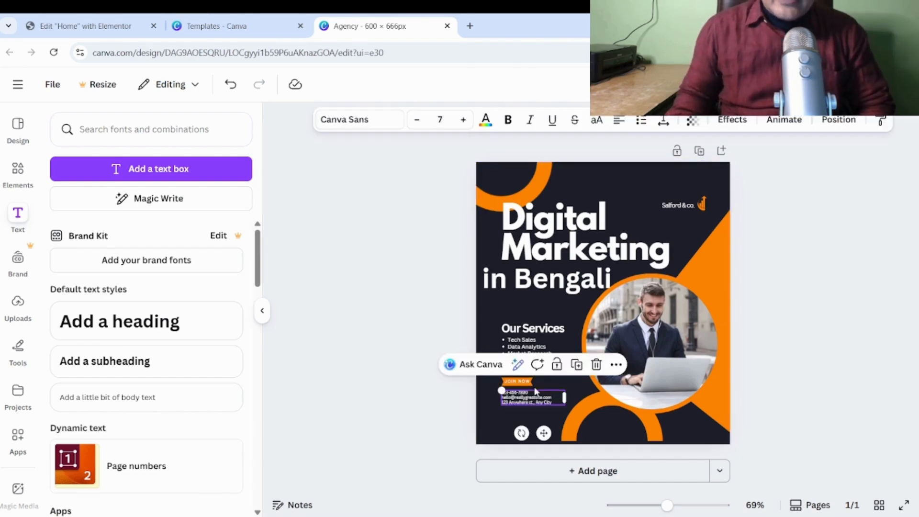
left_click(595, 365)
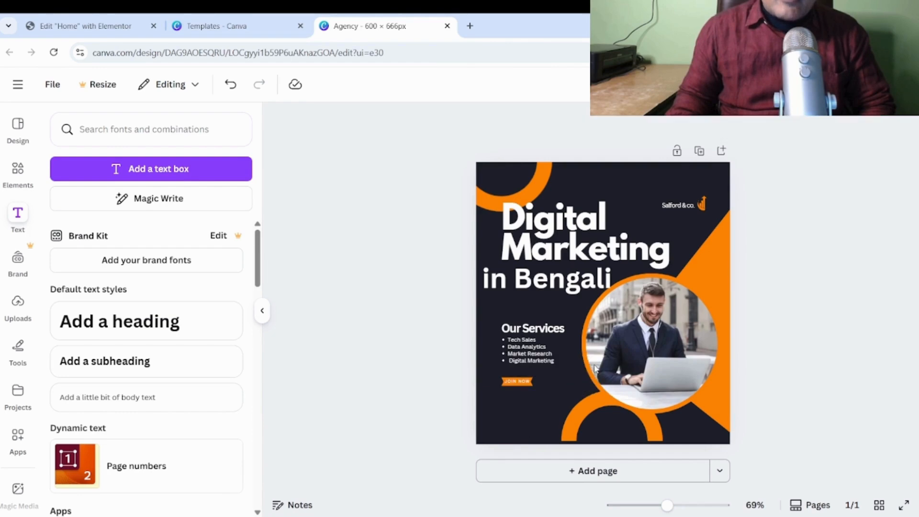
left_click(518, 381)
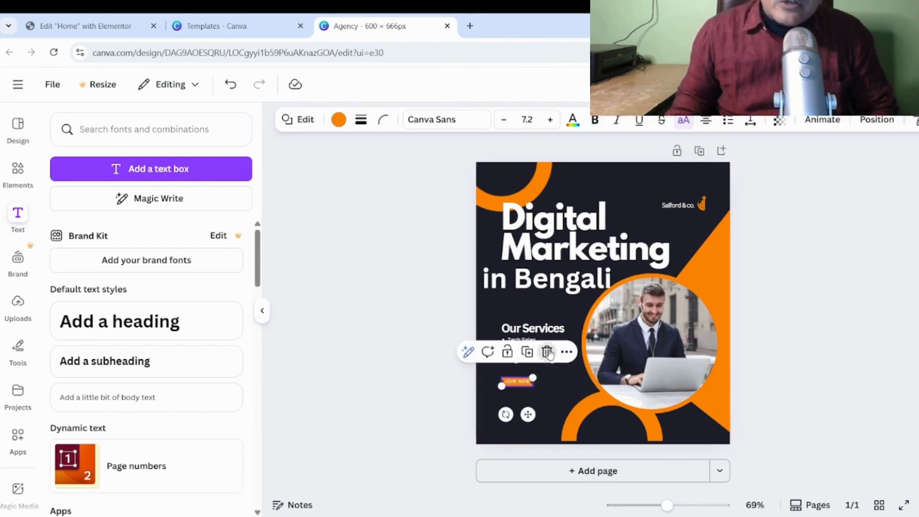
left_click(547, 352)
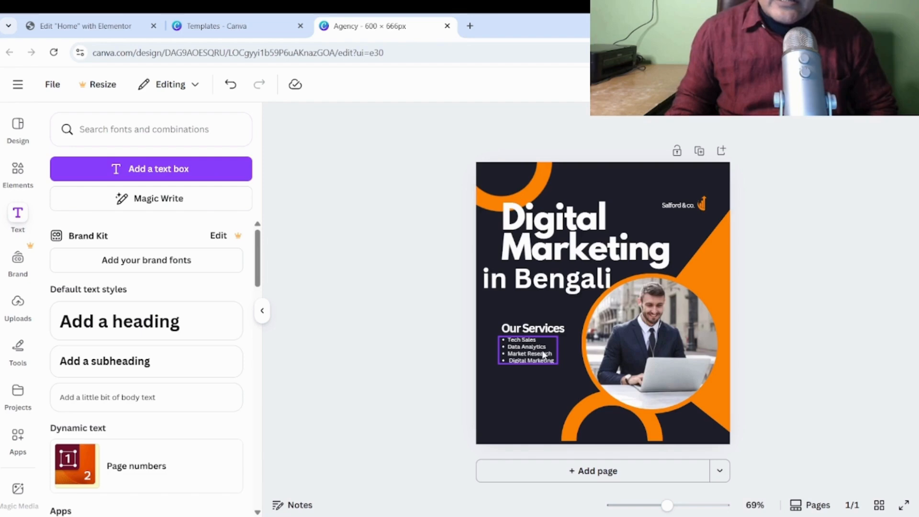
left_click(509, 285)
left_click(509, 283)
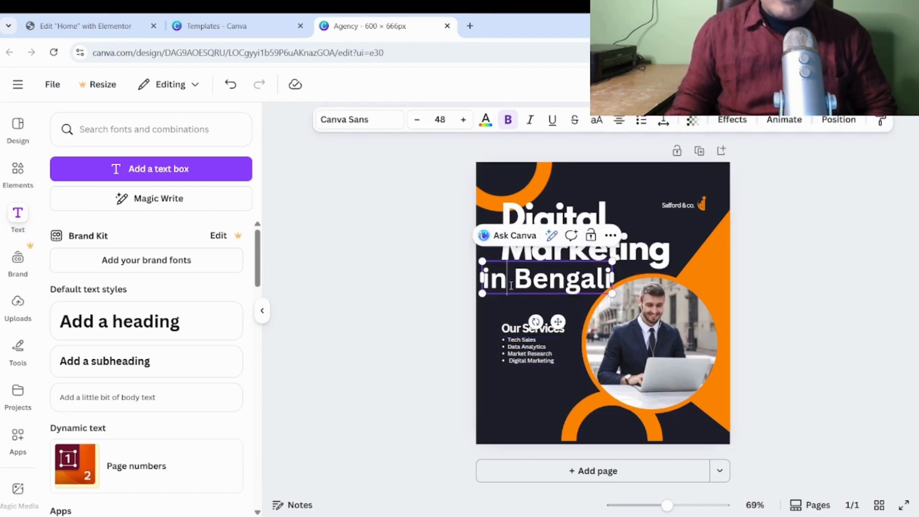
left_click(423, 371)
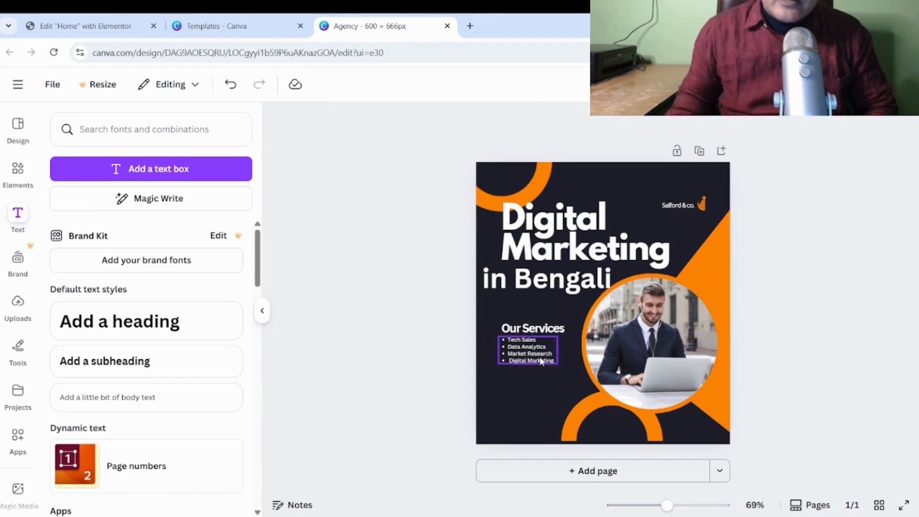
Step: Move the bulleted services list and its "Our Services" heading down to free space below the "in Bengali" heading
left_click(531, 355)
left_click_drag(530, 355, 533, 383)
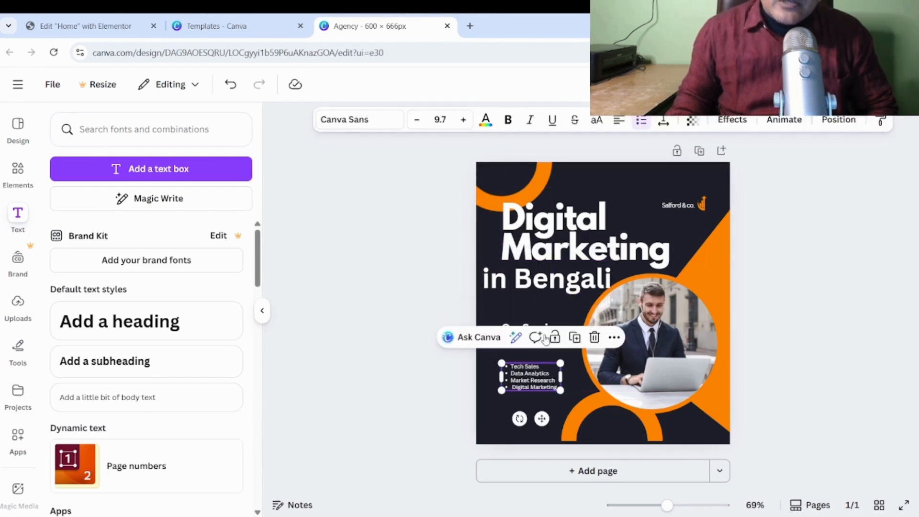
left_click(428, 329)
left_click(517, 327)
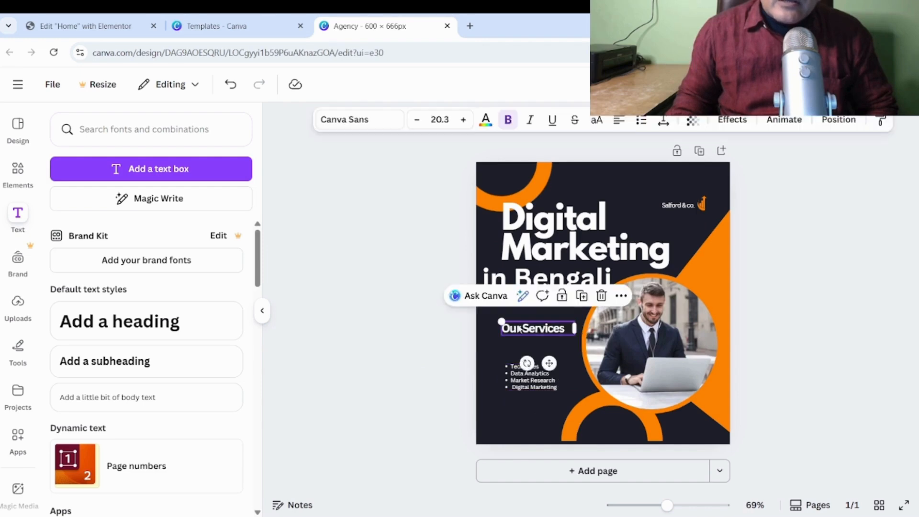
left_click_drag(516, 326, 509, 346)
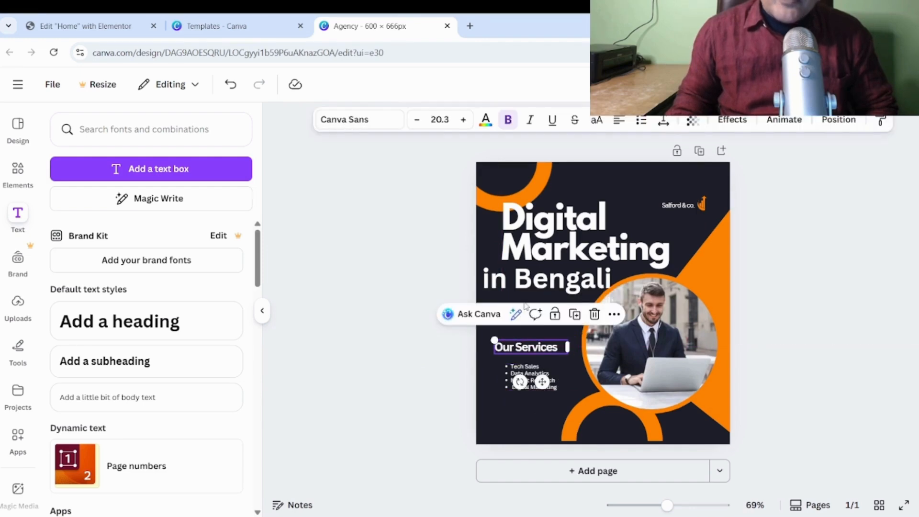
Step: Split the "in Bengali" heading into two lines, with "in" above "Bengali"
left_click(517, 288)
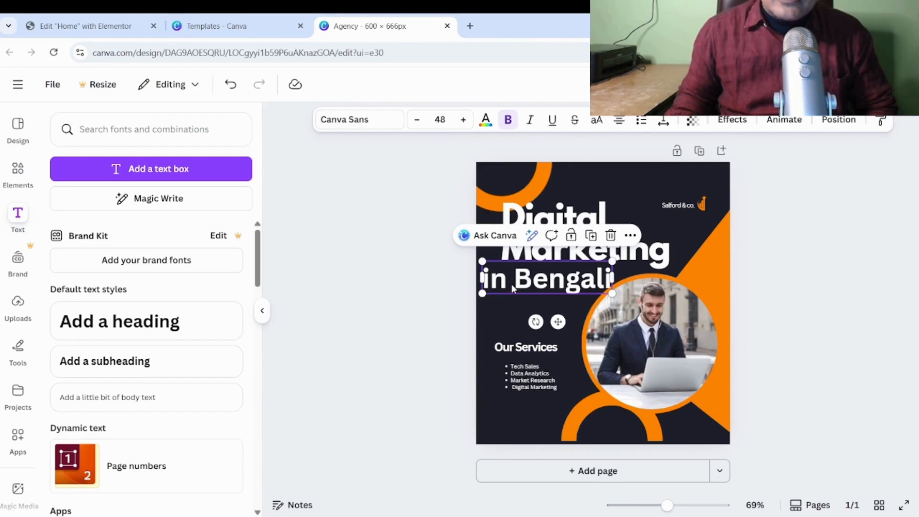
left_click(513, 286)
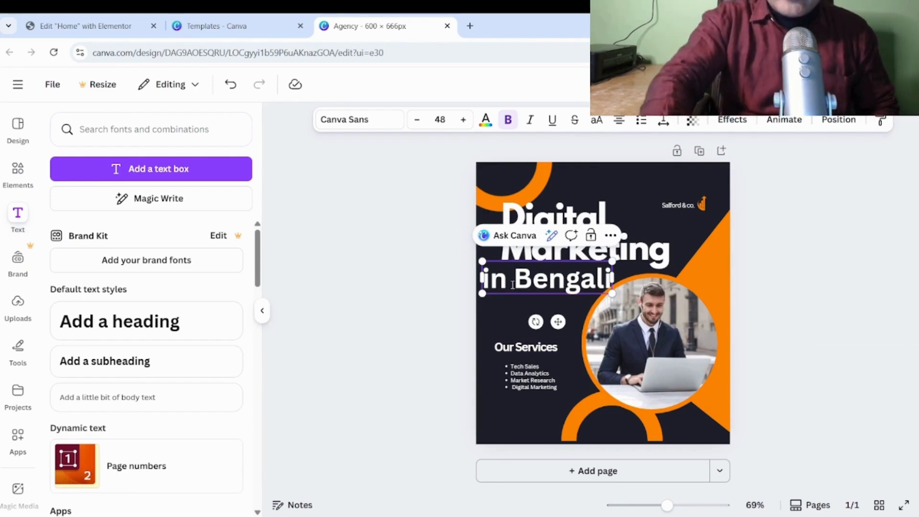
key("Return")
left_click(351, 278)
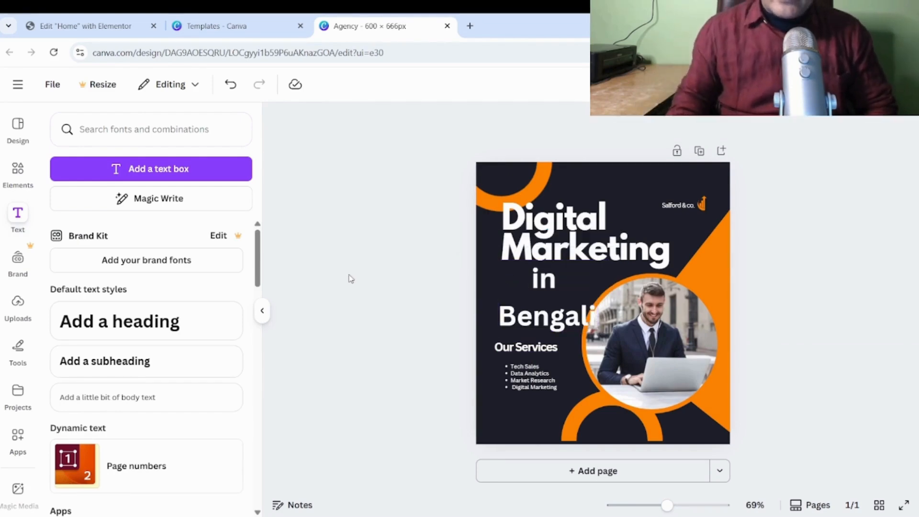
Step: Move the two-line "in Bengali" heading left so it clears the circular photo of the businessman
mouse_move(546, 315)
left_mouse_down()
mouse_move(529, 306)
mouse_move(544, 301)
left_mouse_up()
left_click(361, 266)
left_click(544, 291)
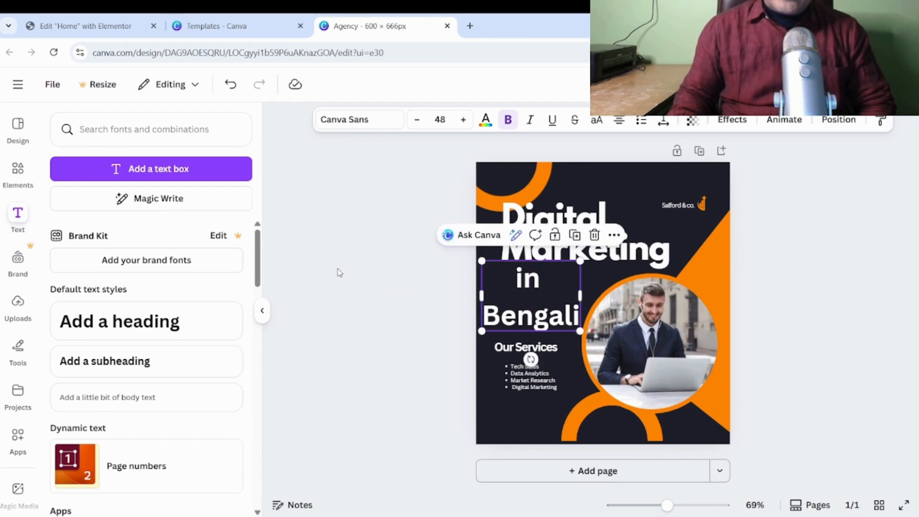
left_click(335, 268)
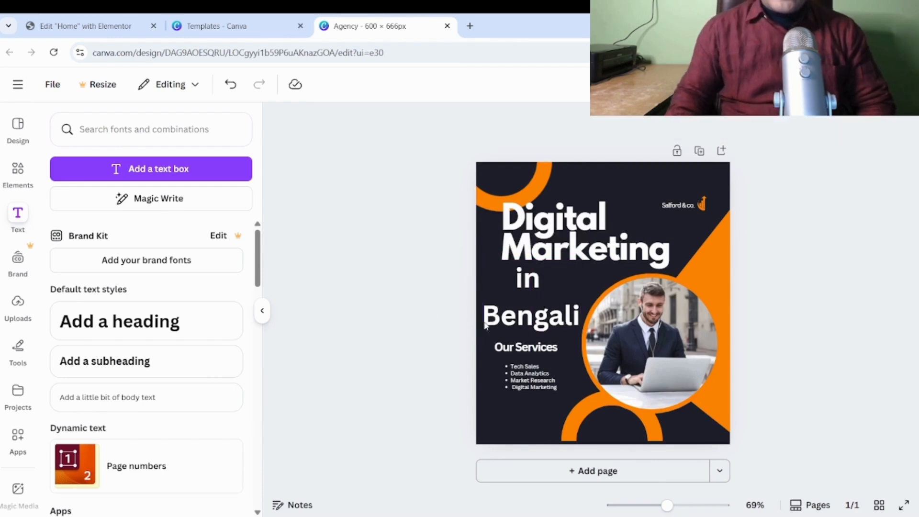
Step: Try the Shrikhand font on the "in Bengali" heading and change it to Gulfs Display
left_click(525, 307)
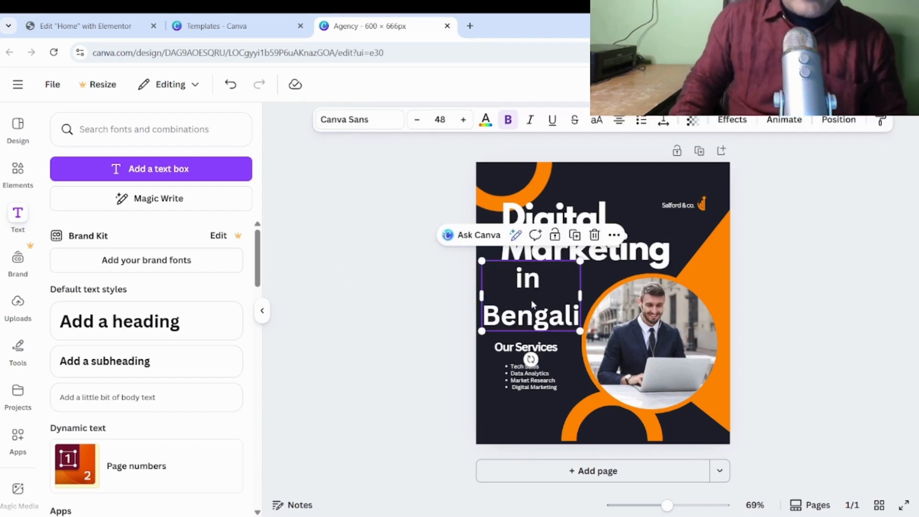
left_click(390, 120)
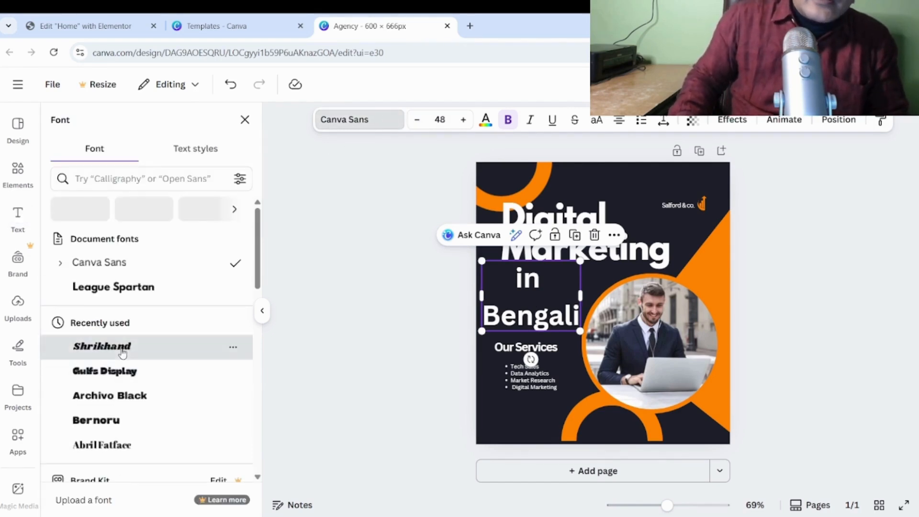
left_click(123, 352)
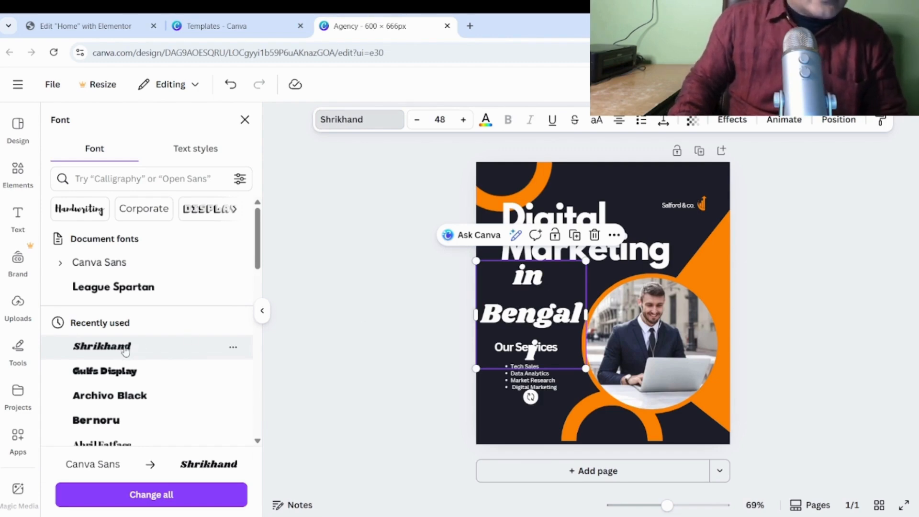
left_click(106, 375)
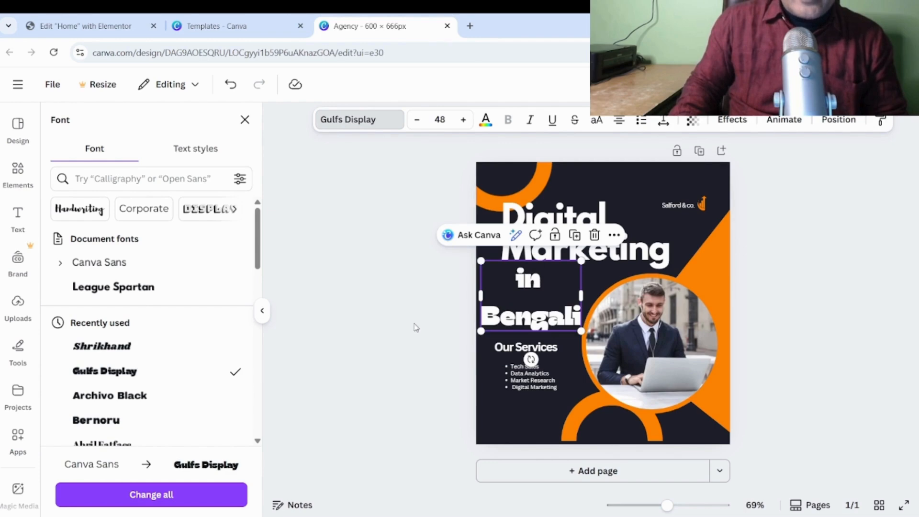
Step: Change the font of the "in Bengali" heading to League Spartan to match the "Digital Marketing" heading
key("Escape")
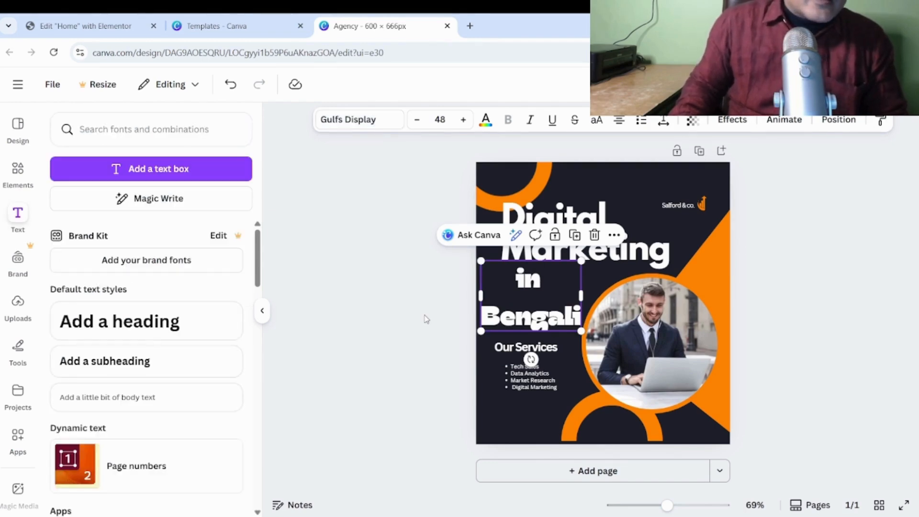
left_click(425, 320)
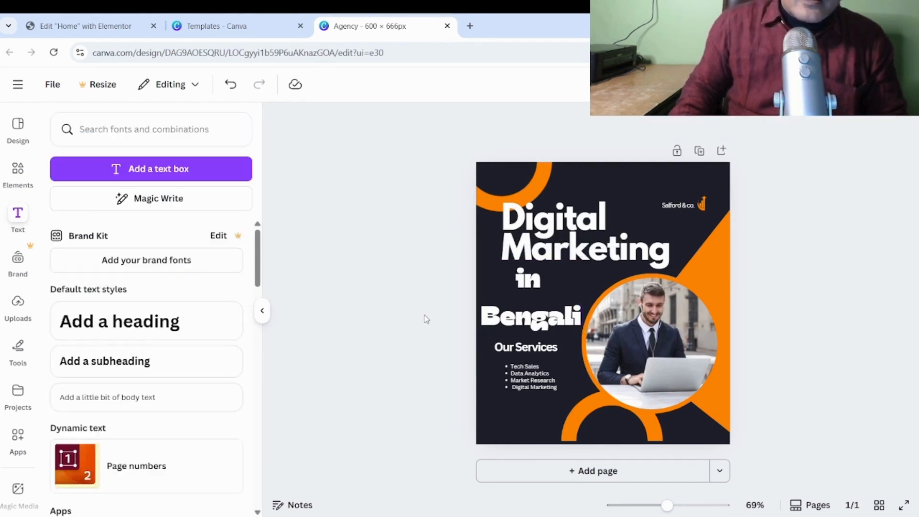
left_click(536, 311)
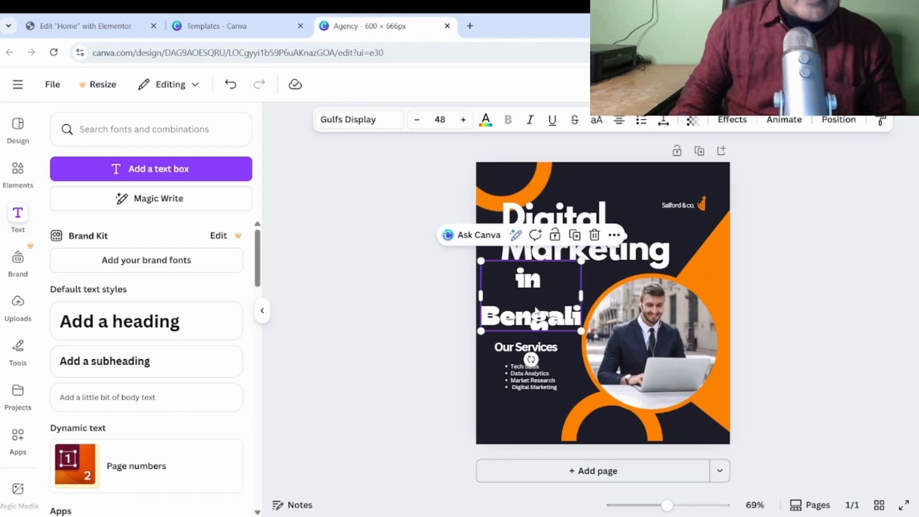
left_click(396, 127)
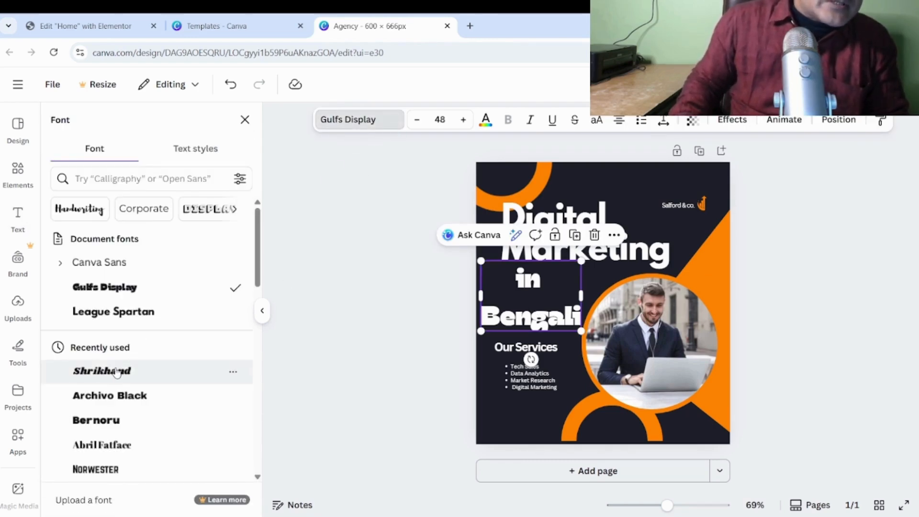
left_click(129, 316)
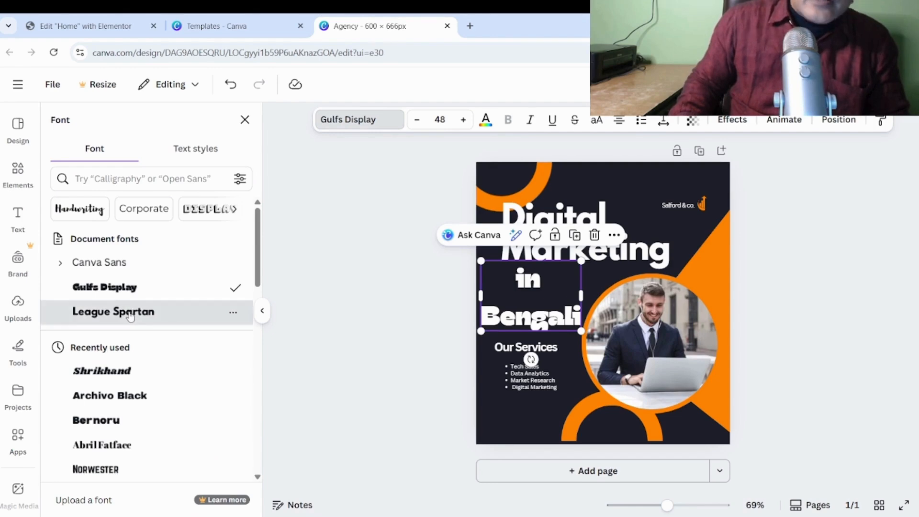
left_click(381, 311)
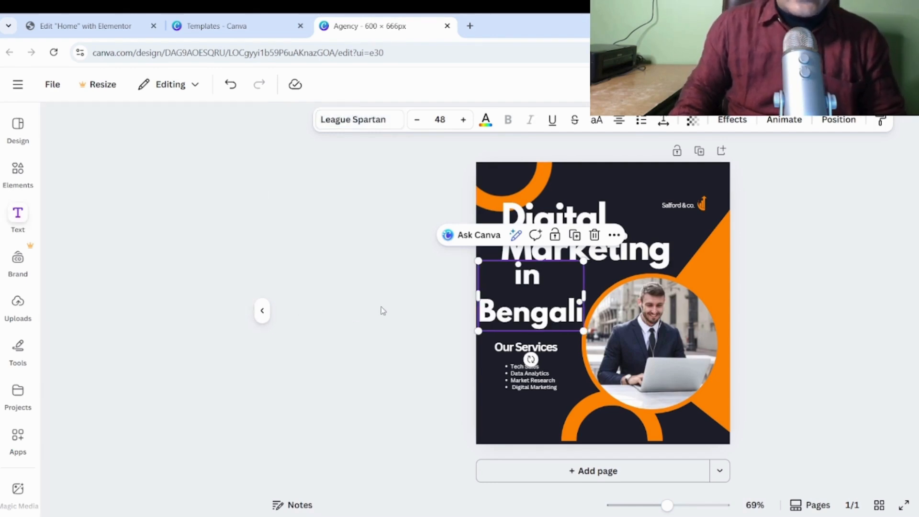
Step: Move the "in Bengali" heading slightly down so it sits clear of the "Digital Marketing" heading above
left_click(520, 302)
left_click_drag(519, 302, 524, 297)
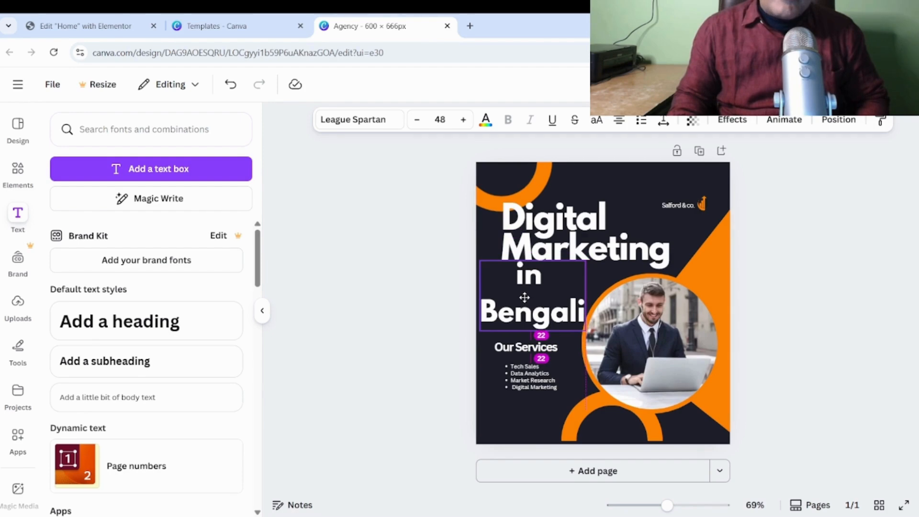
left_click(379, 277)
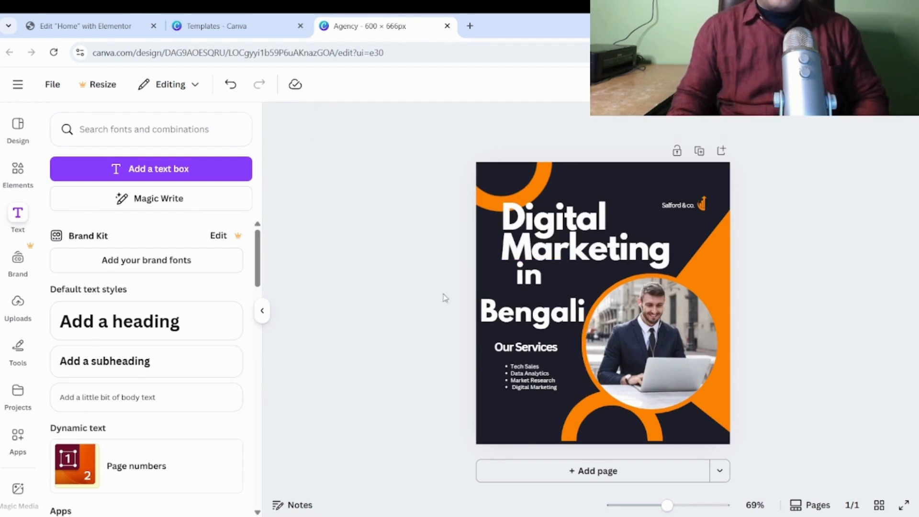
left_click(554, 302)
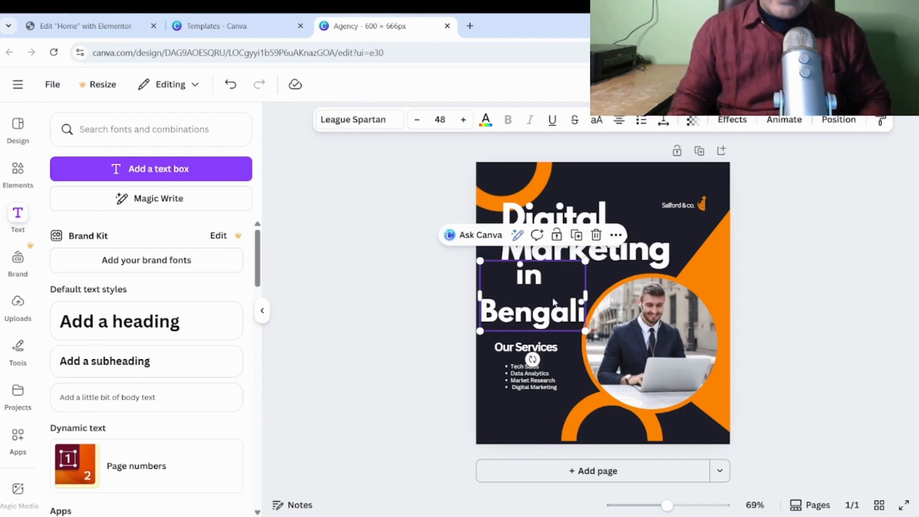
left_click_drag(552, 301, 550, 305)
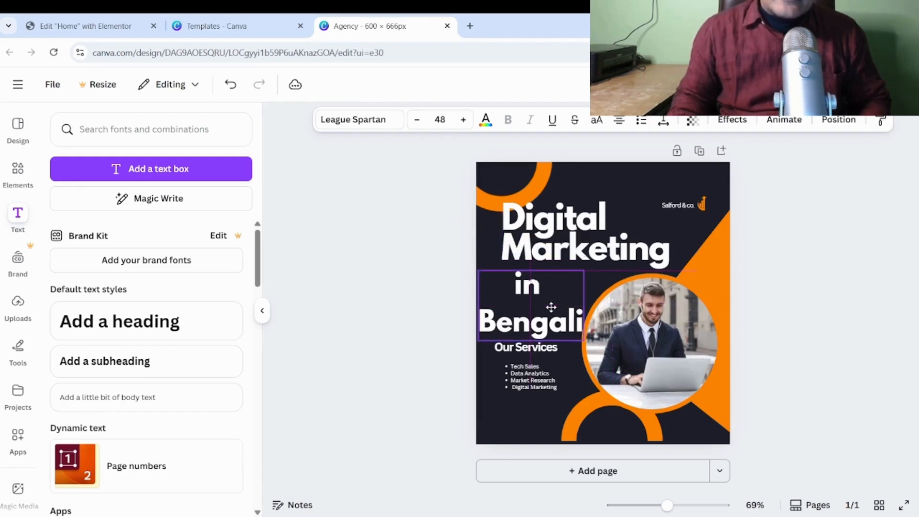
left_click(390, 287)
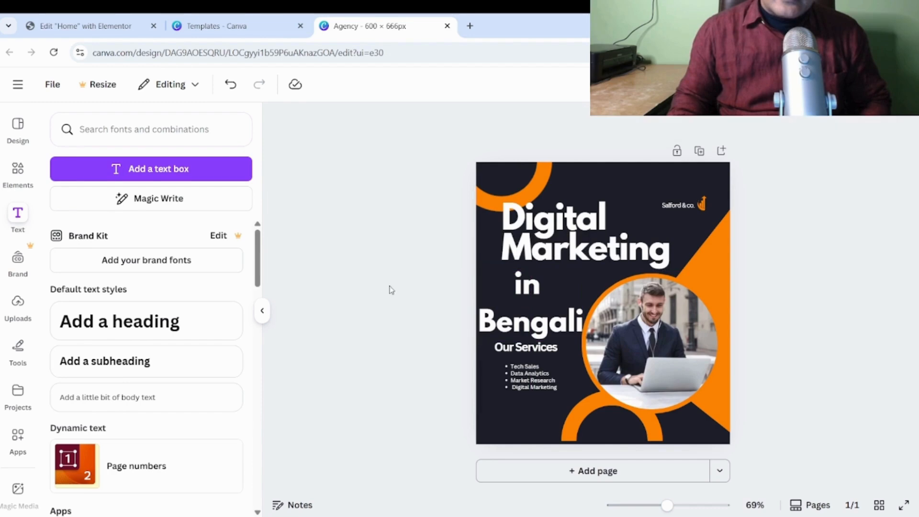
Step: Reduce the font size of the "in Bengali" heading to 40
left_click(518, 305)
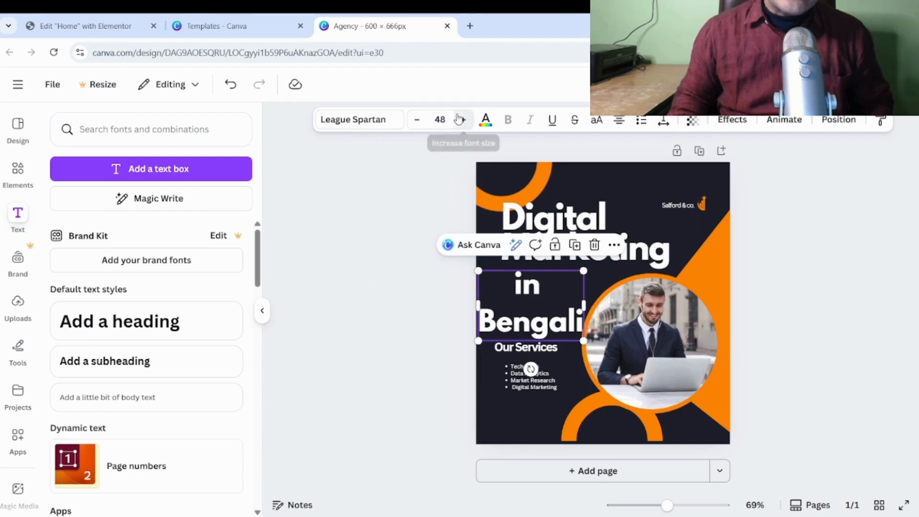
left_click(416, 120)
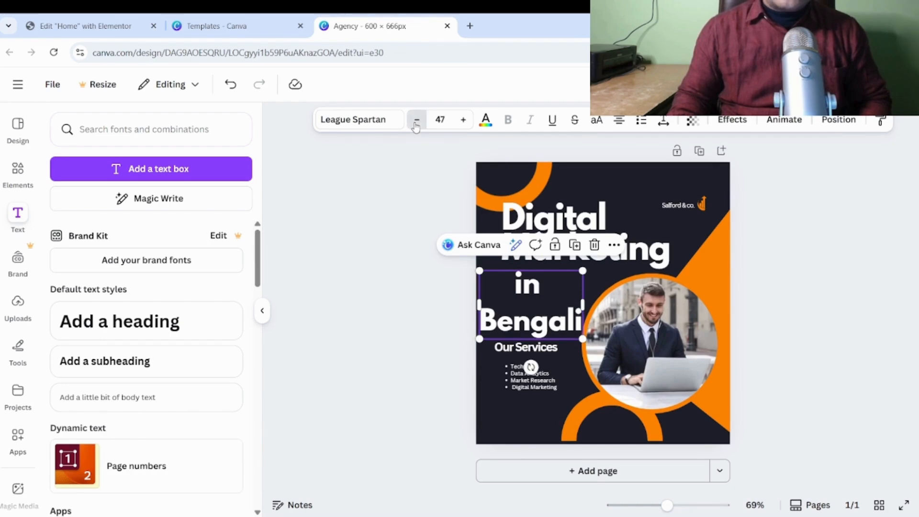
left_click(417, 120)
left_click(416, 120)
left_click(416, 119)
left_click(416, 120)
left_click(417, 120)
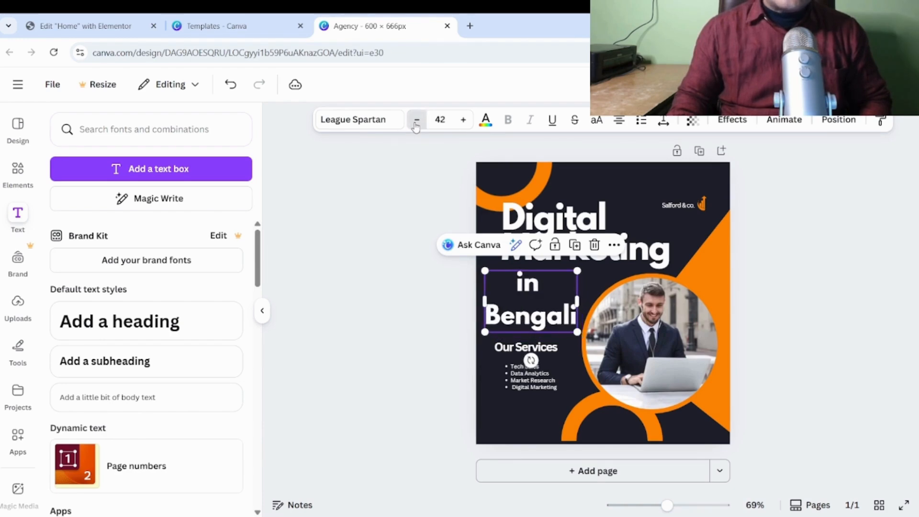
left_click(416, 120)
left_click(416, 121)
left_click(376, 208)
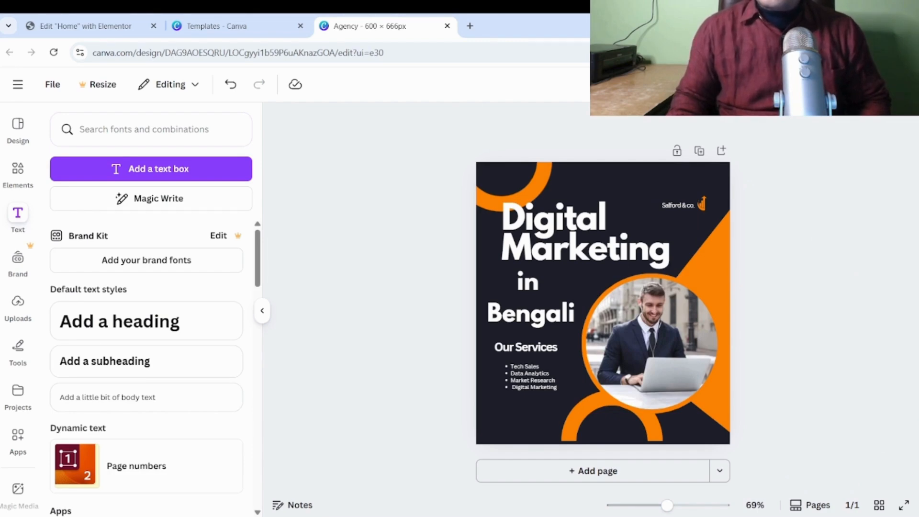
Step: Download the finished design as a JPG at 600 × 666 px
left_click(906, 84)
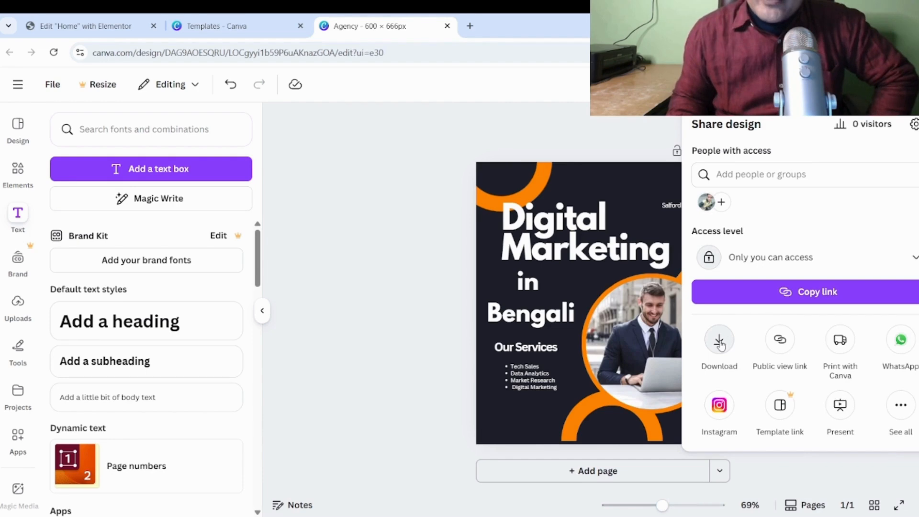
left_click(721, 340)
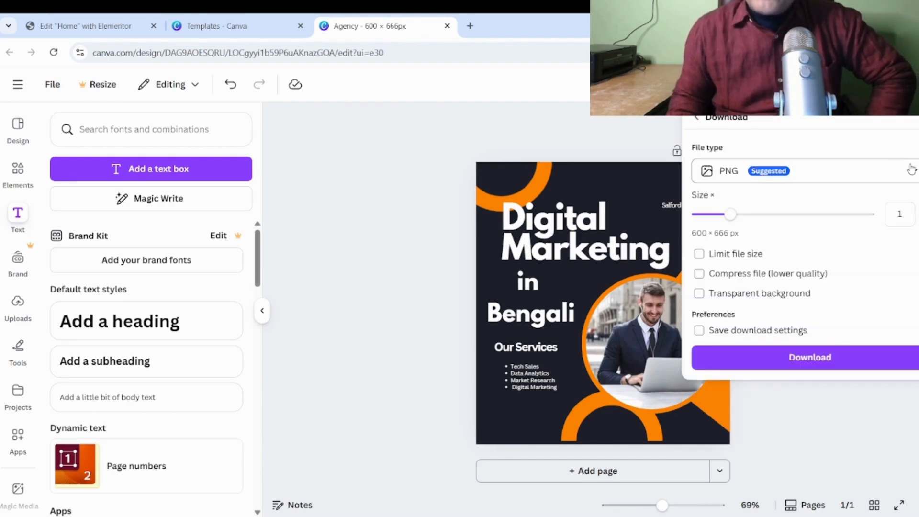
left_click(912, 173)
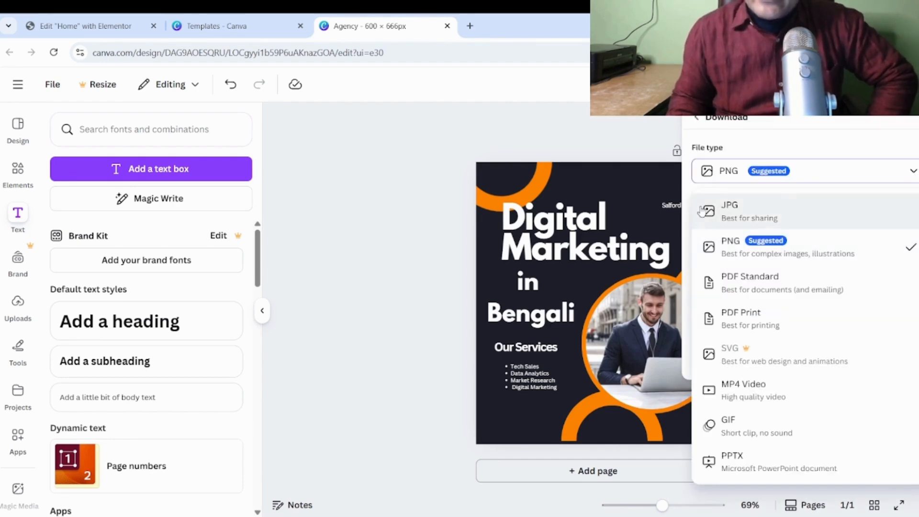
left_click(746, 210)
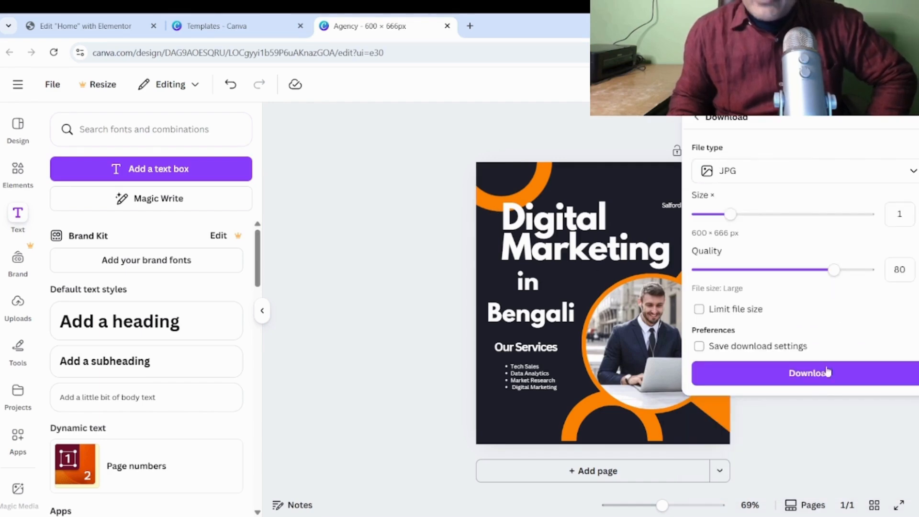
left_click(810, 376)
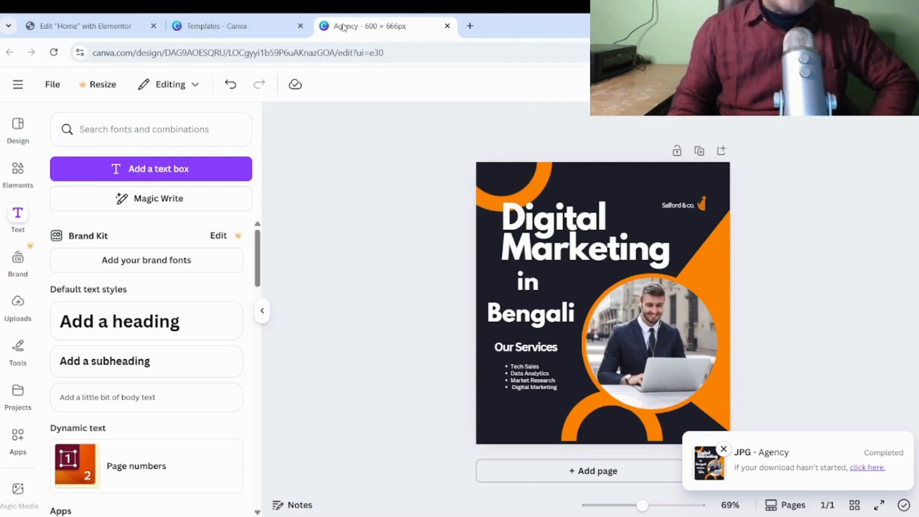
Step: Switch to the Elementor editor, upload Agency.jpg to the media library and insert it as the hero image
left_click(86, 26)
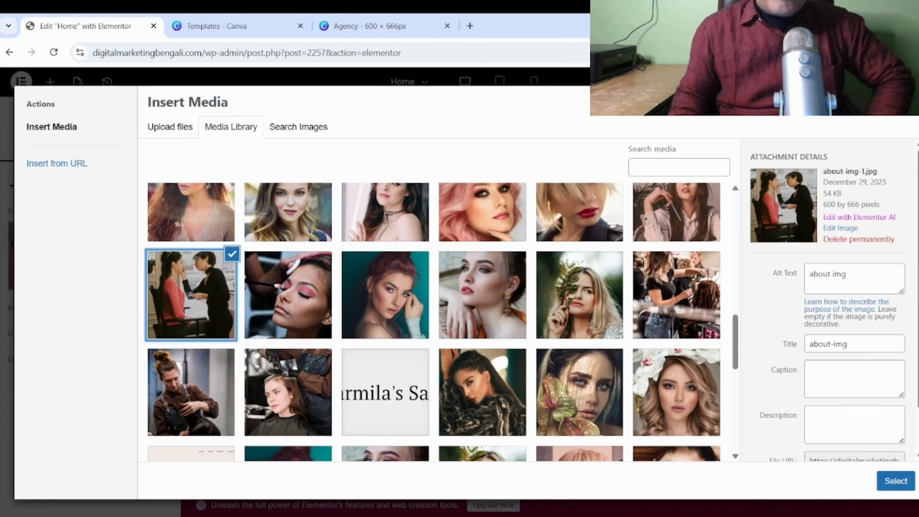
scroll(507, 241, "up", 4)
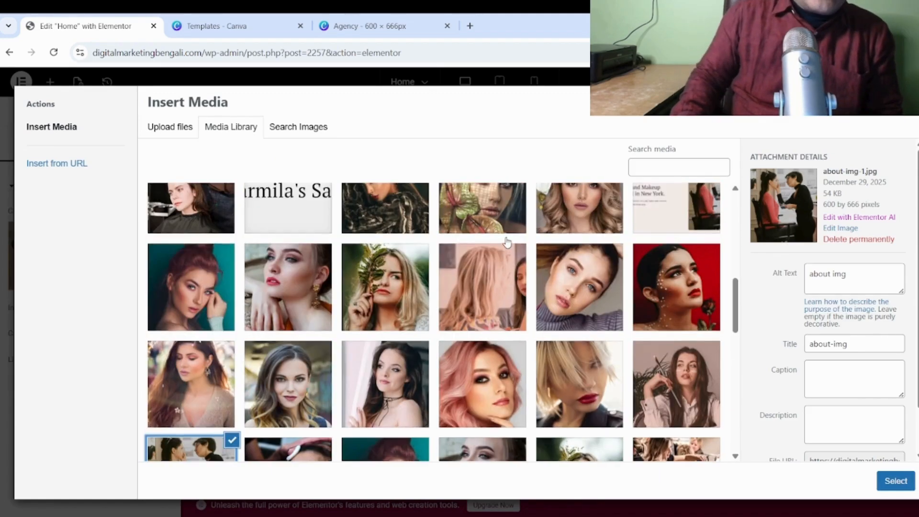
scroll(508, 241, "up", 3)
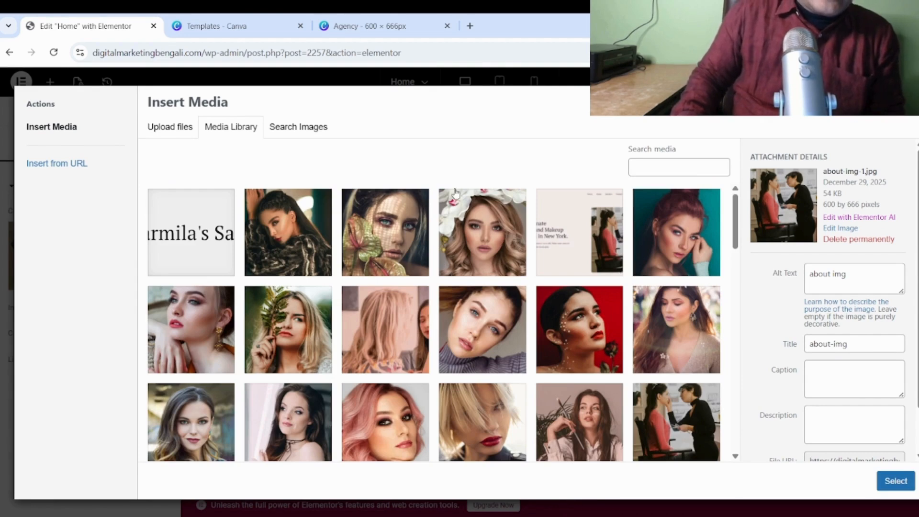
left_click(173, 129)
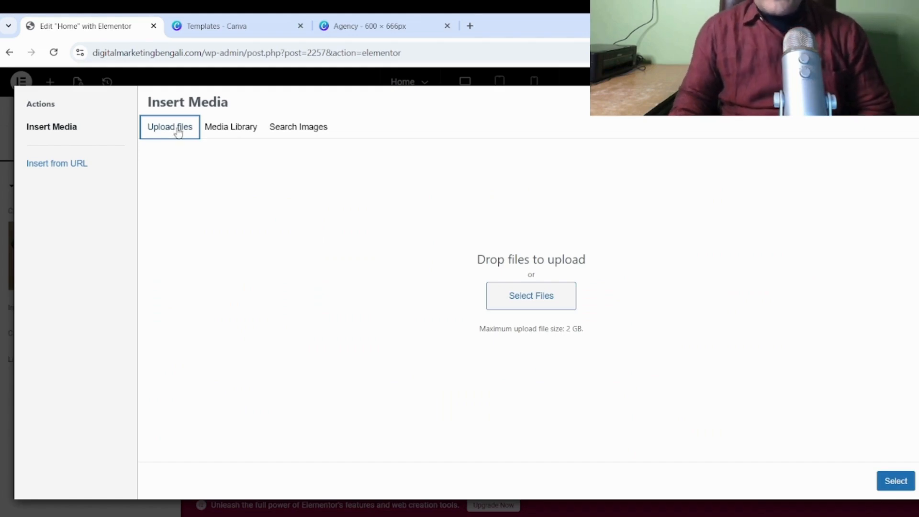
left_click(539, 296)
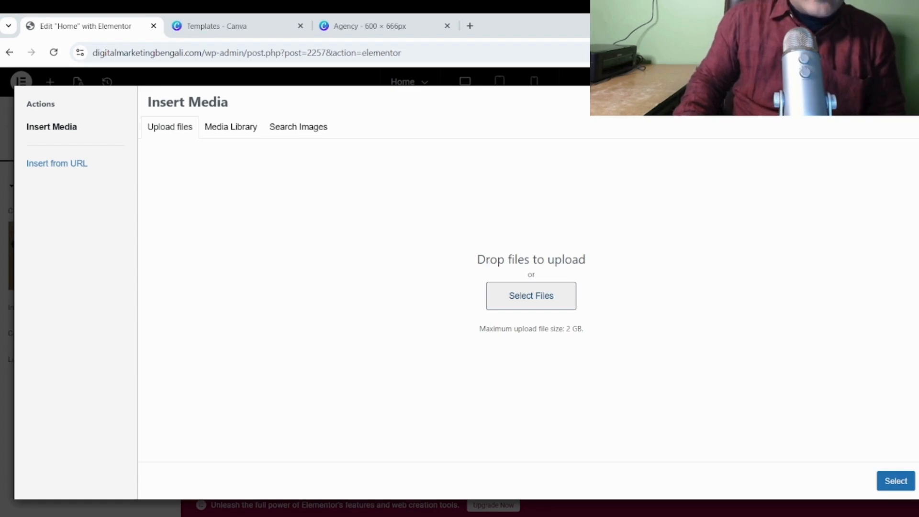
left_click(368, 289)
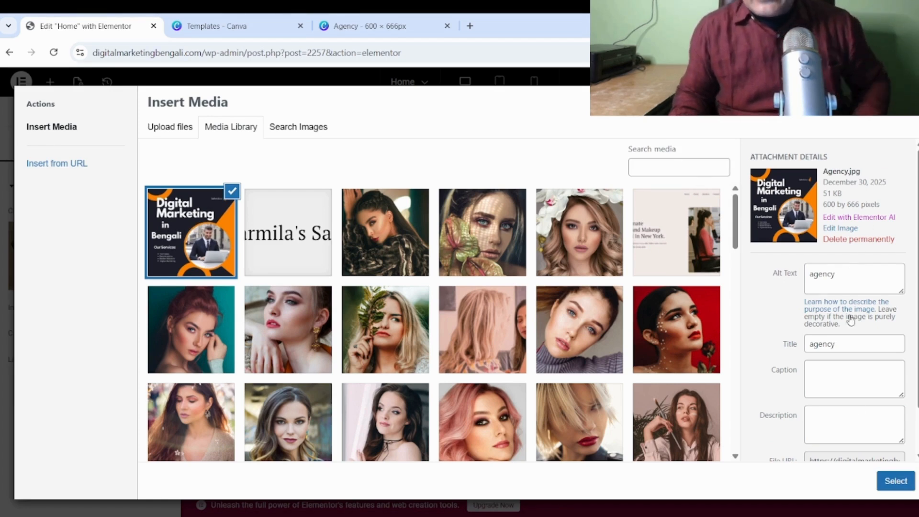
left_click(895, 482)
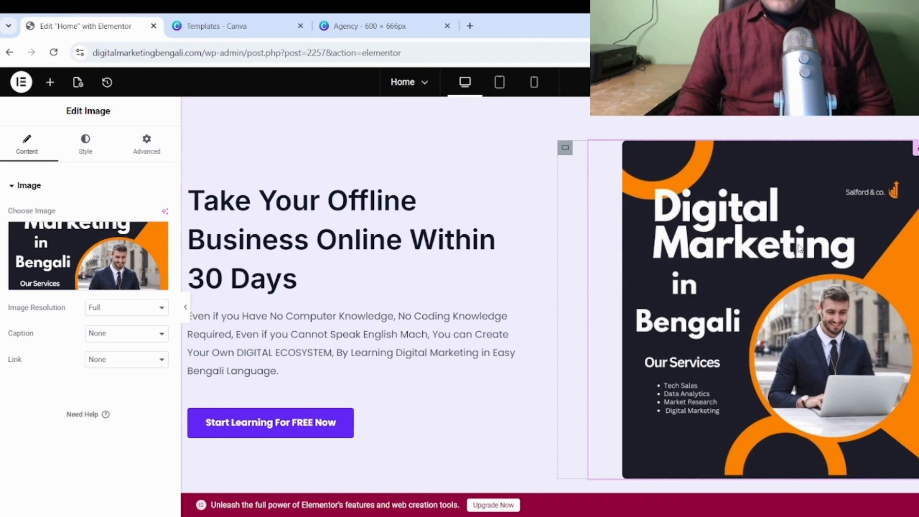
Step: Review how the new banner image sits beside the heading, text and button in the Home page's hero section
scroll(725, 252, "down", 5)
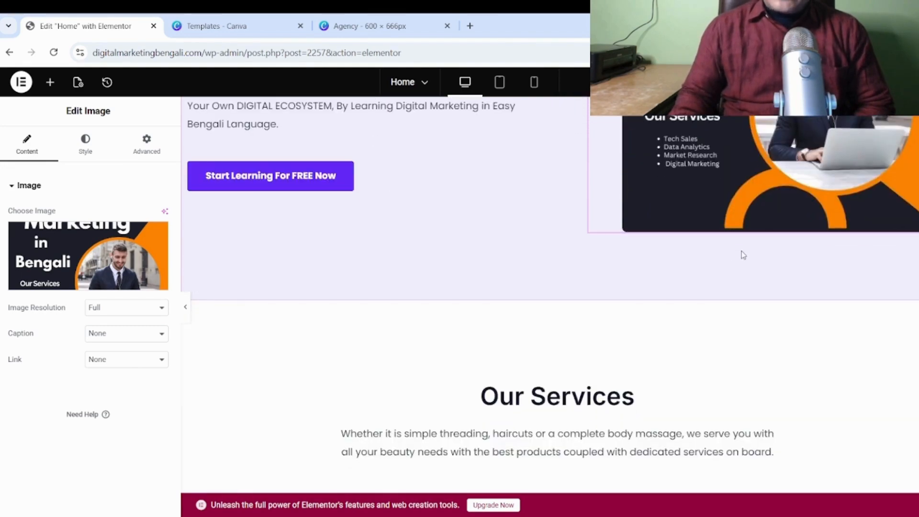
scroll(741, 245, "up", 6)
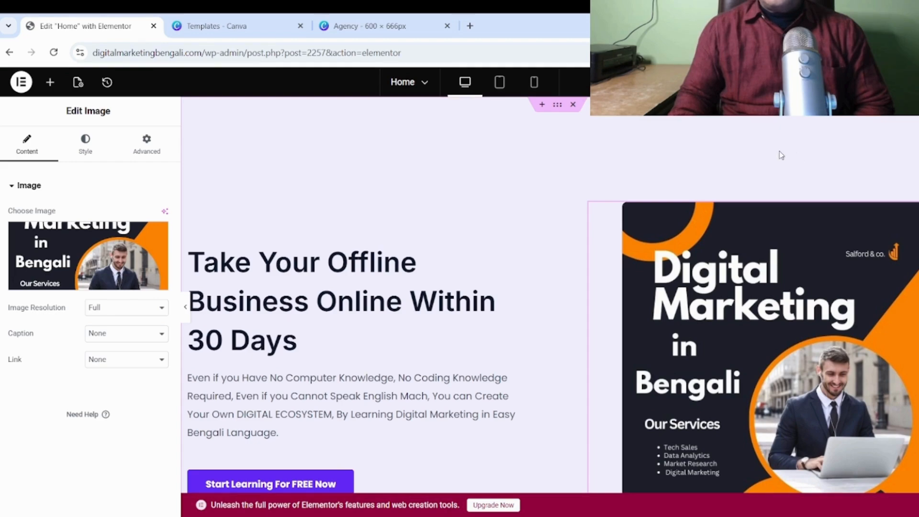
scroll(777, 155, "down", 6)
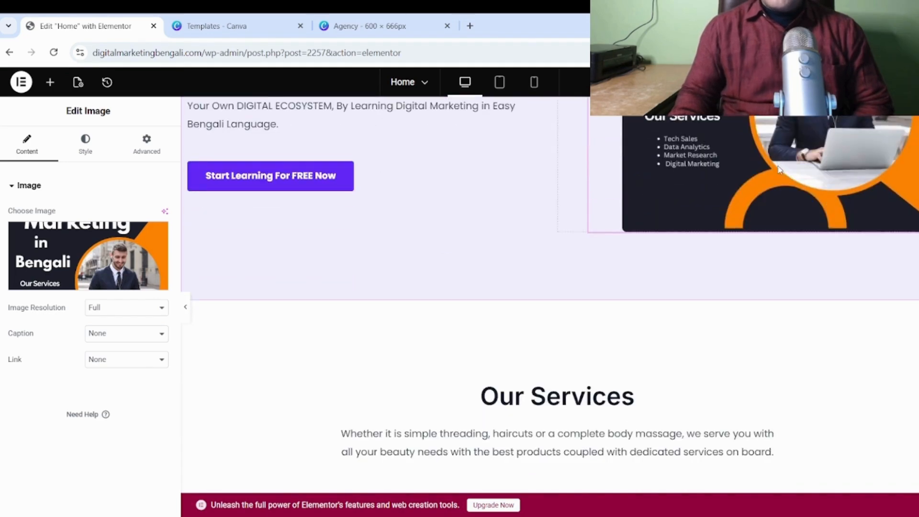
scroll(776, 154, "up", 6)
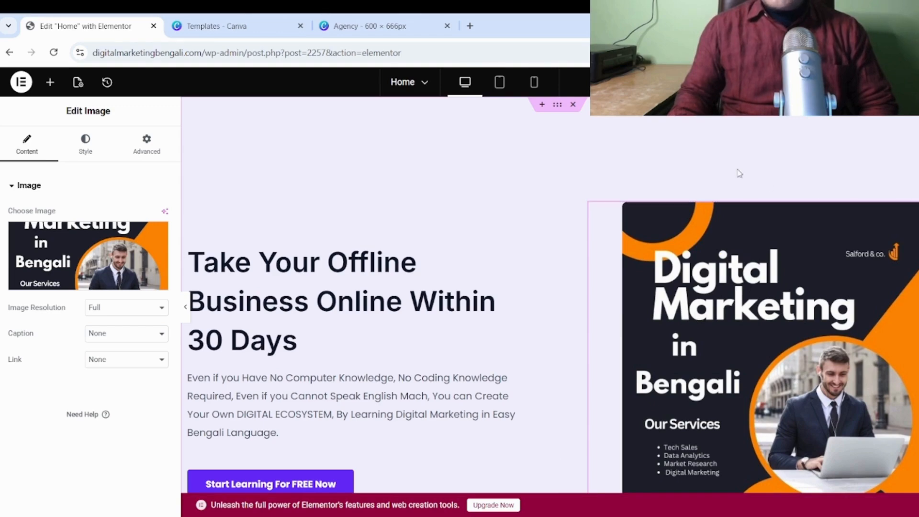
scroll(802, 253, "down", 5)
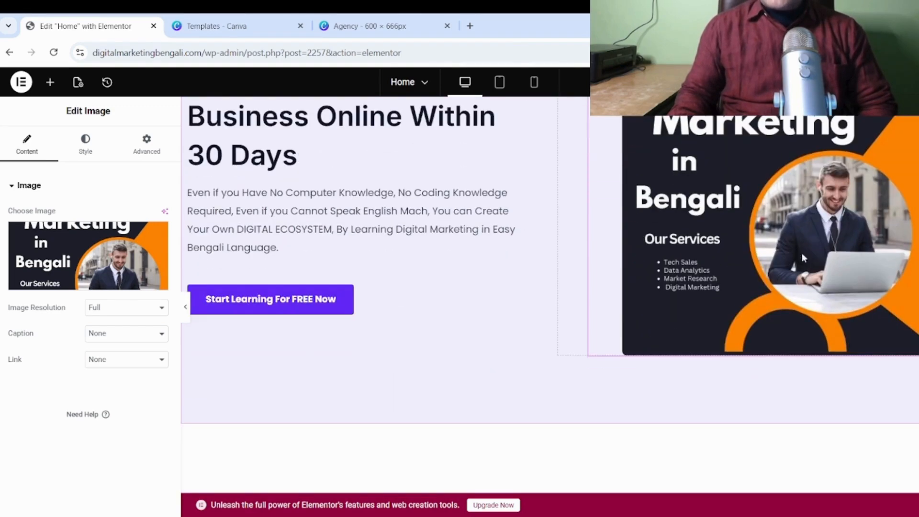
scroll(802, 253, "up", 5)
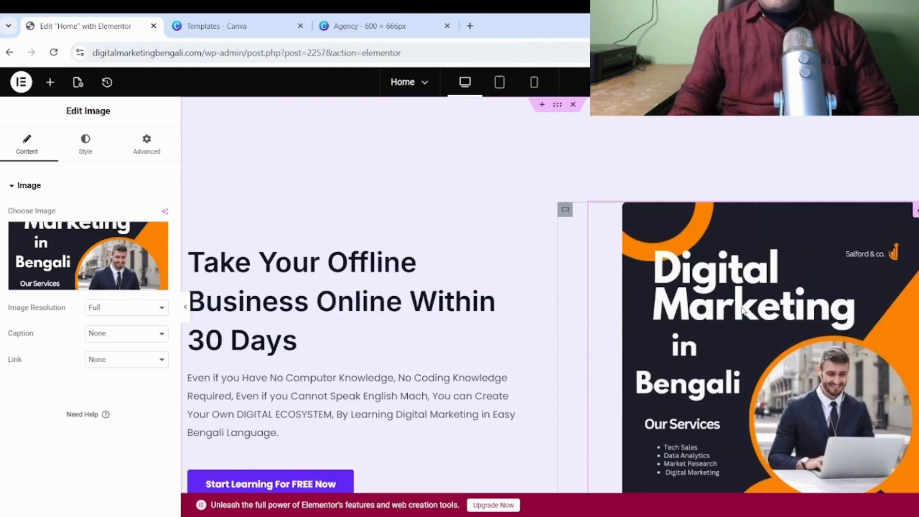
scroll(747, 306, "down", 5)
scroll(766, 253, "up", 4)
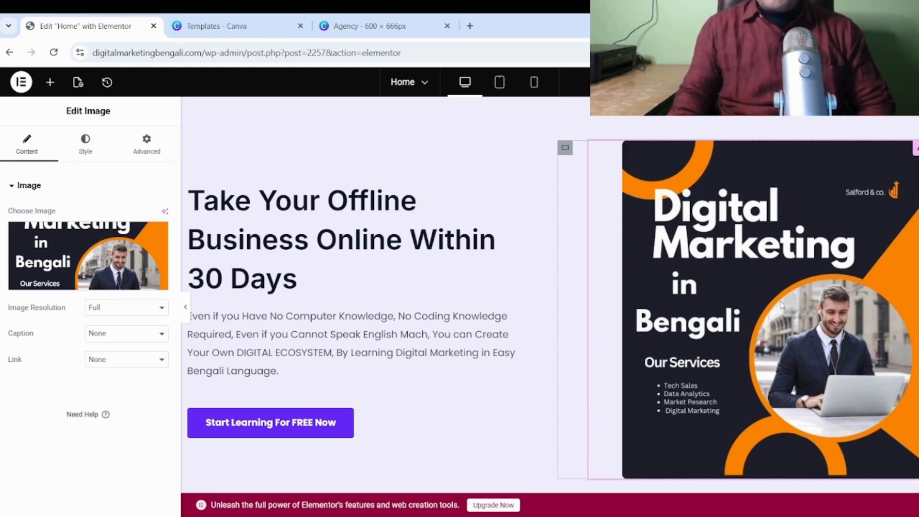
mouse_move(81, 282)
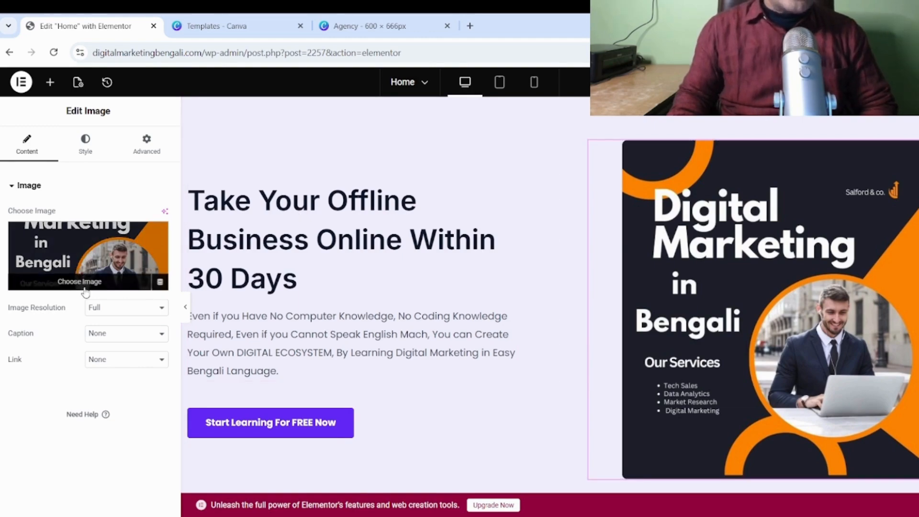